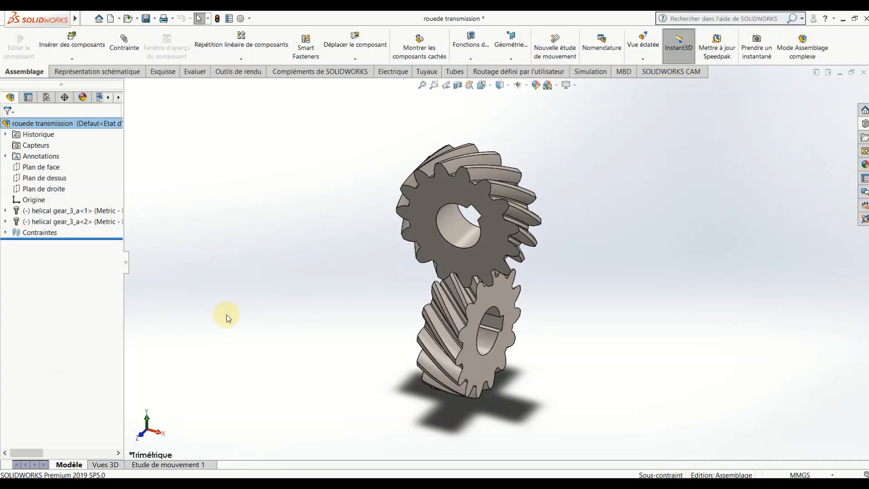
Step: Inspect the finished helical gear assembly, play its motion study, and return to the model view
middle_click_drag(362, 314, 412, 318)
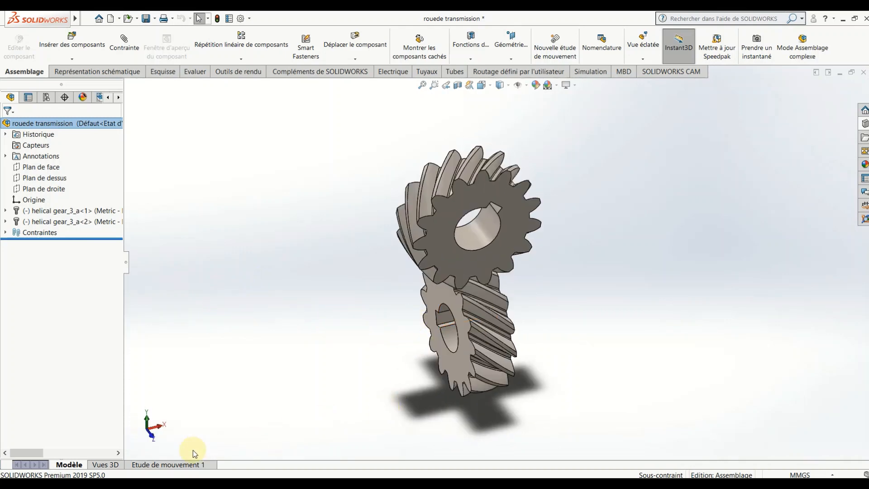
left_click(181, 464)
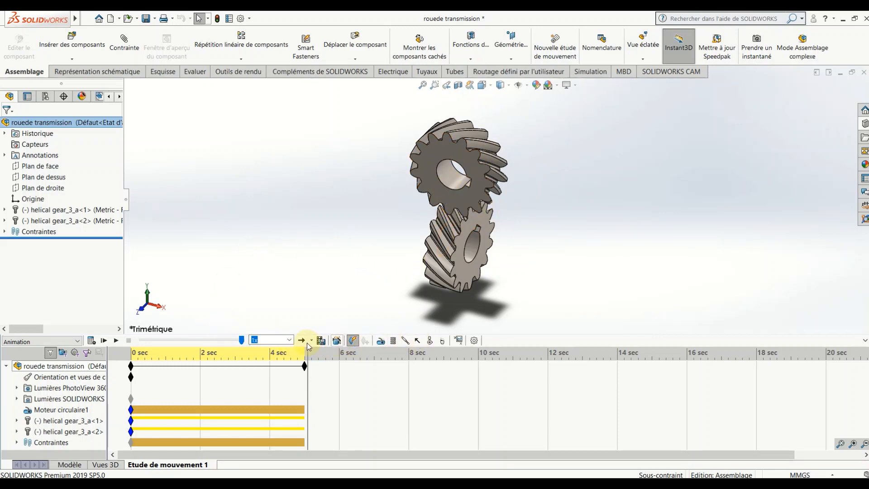
left_click(116, 340)
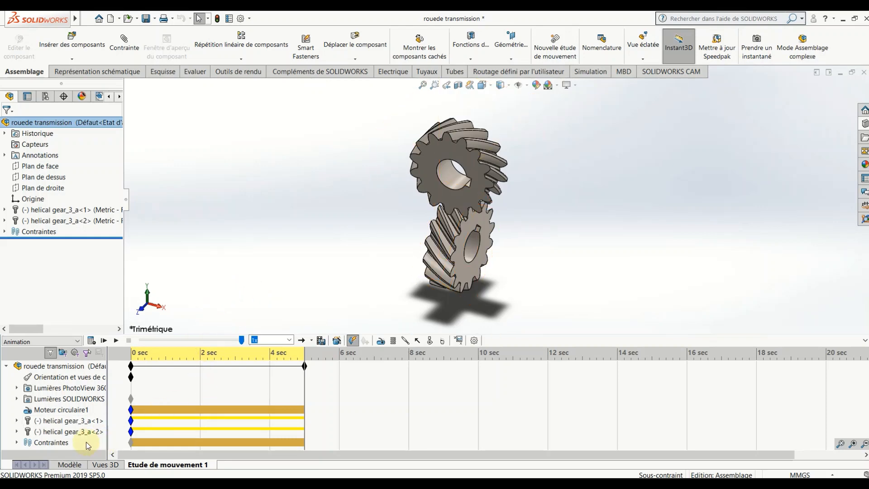
left_click(67, 466)
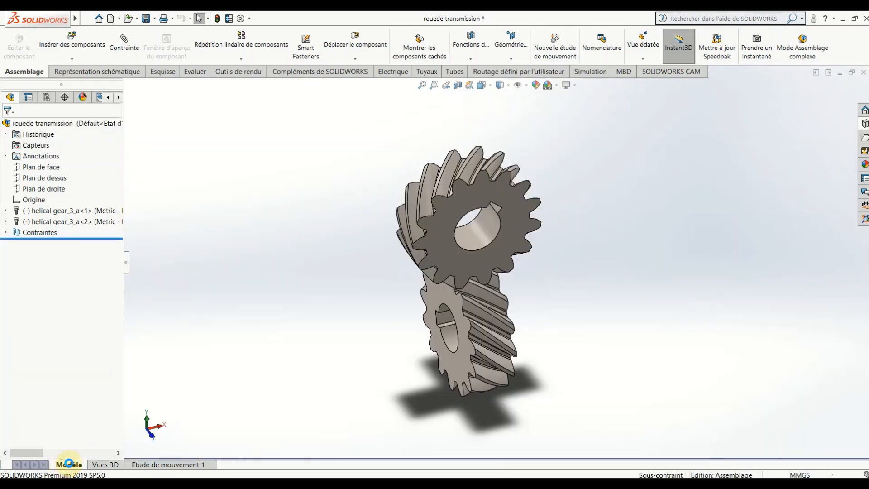
Step: Create a new assembly document without inserting any of the open documents as a starting component
left_click(111, 18)
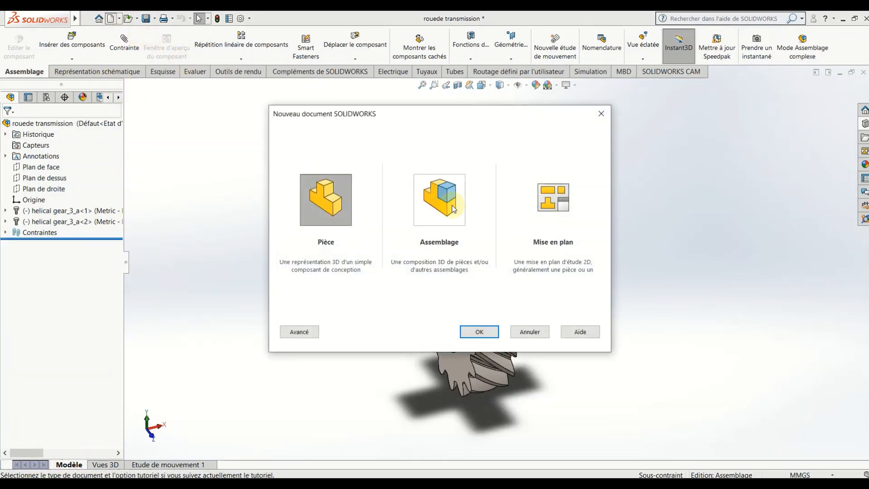
left_click(439, 199)
left_click(489, 330)
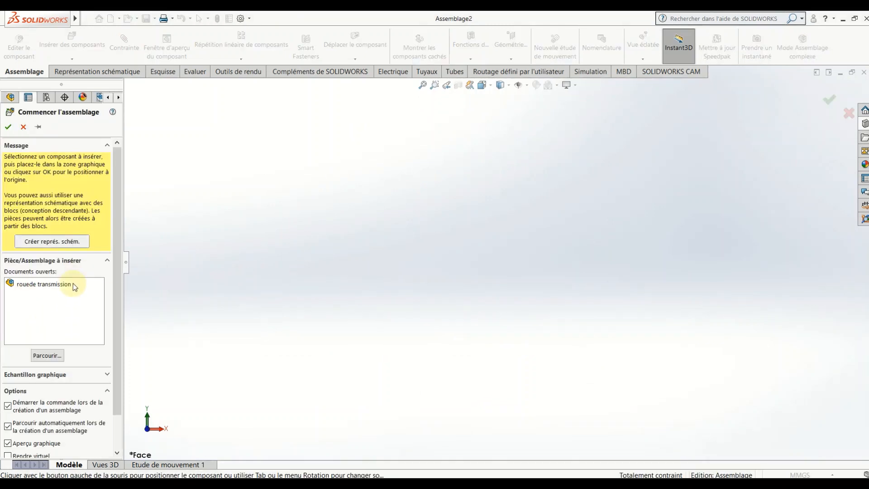
left_click(23, 126)
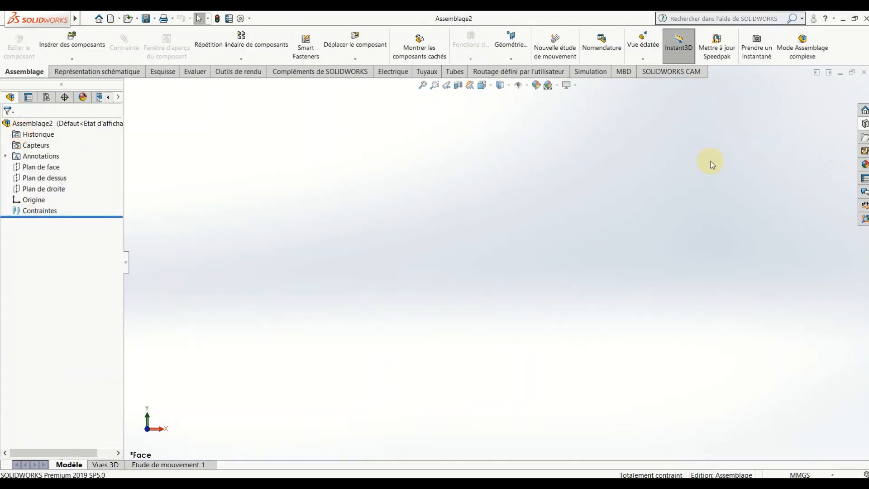
Step: Browse the Toolbox design library to the Ansi Metric gears under Transmission de puissance > Engrenages
left_click(865, 124)
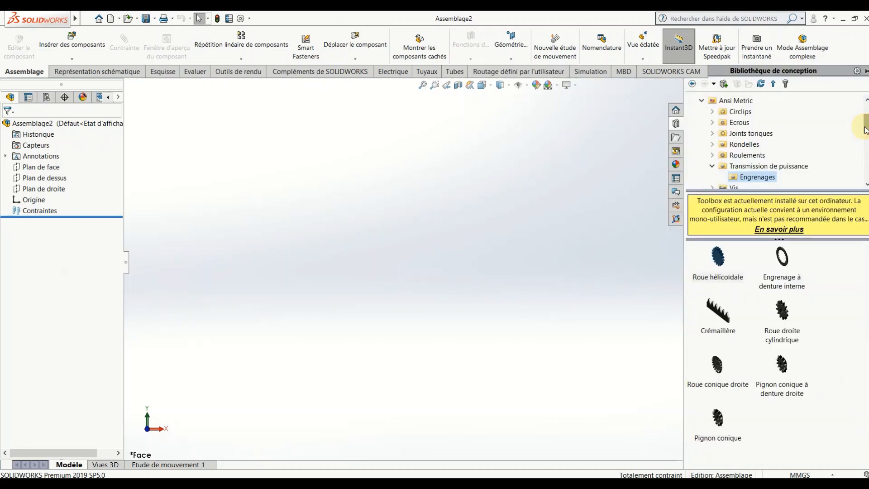
left_click(692, 84)
left_click(692, 84)
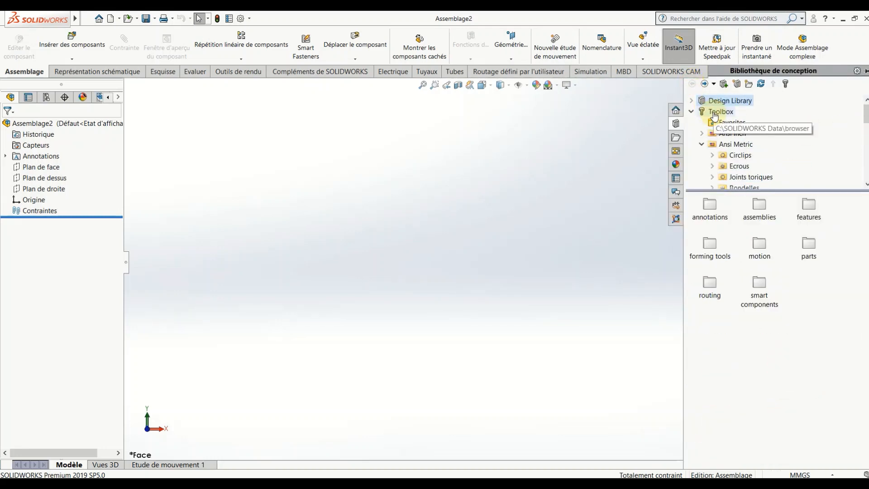
left_click(714, 114)
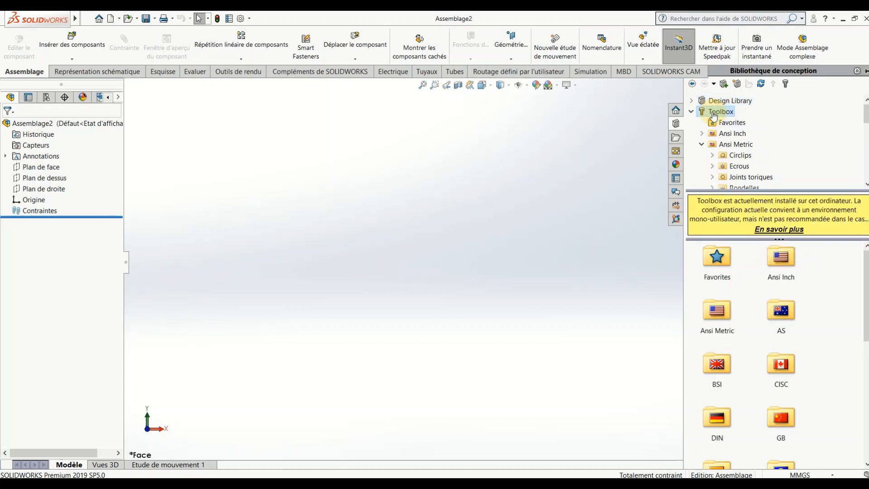
double_click(718, 312)
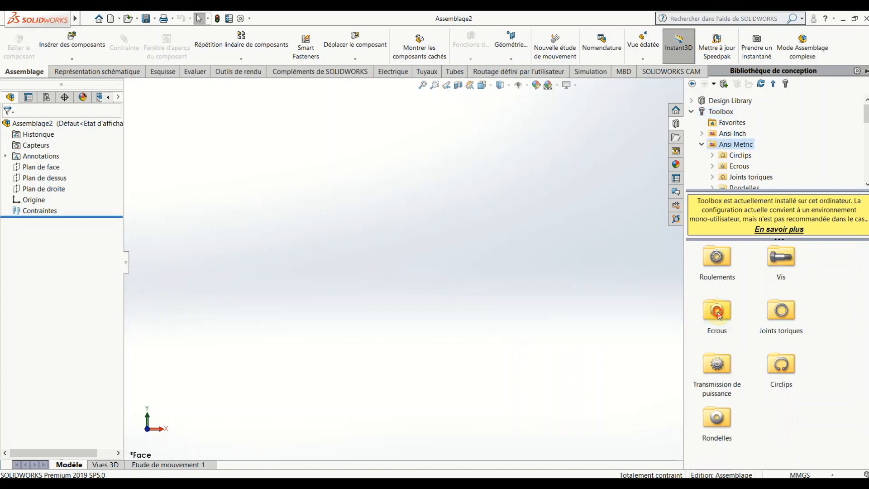
double_click(713, 364)
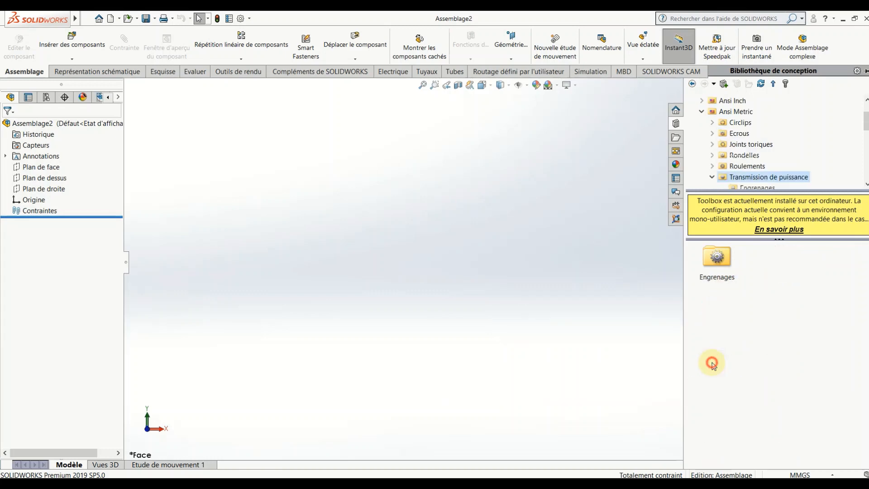
double_click(717, 262)
left_click_drag(717, 262, 459, 201)
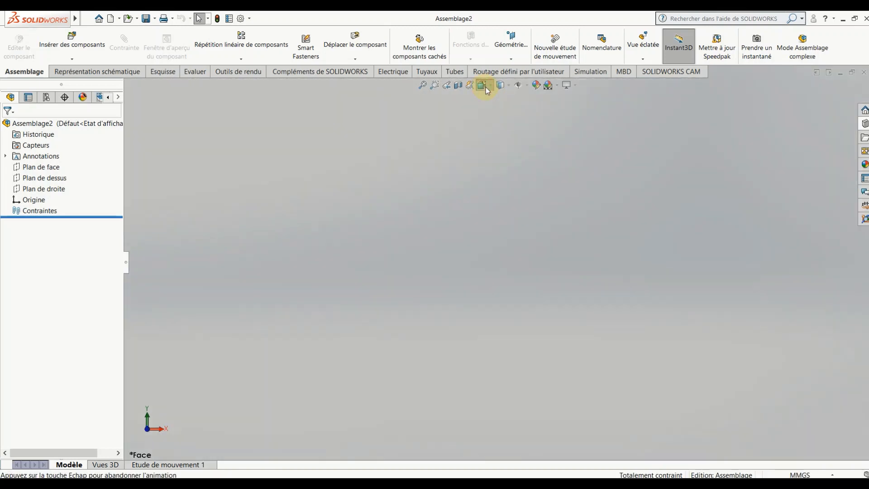
Step: Set the view to trimetric and place a Roue hélicoïdale from the Toolbox gears in the empty assembly
left_click(483, 85)
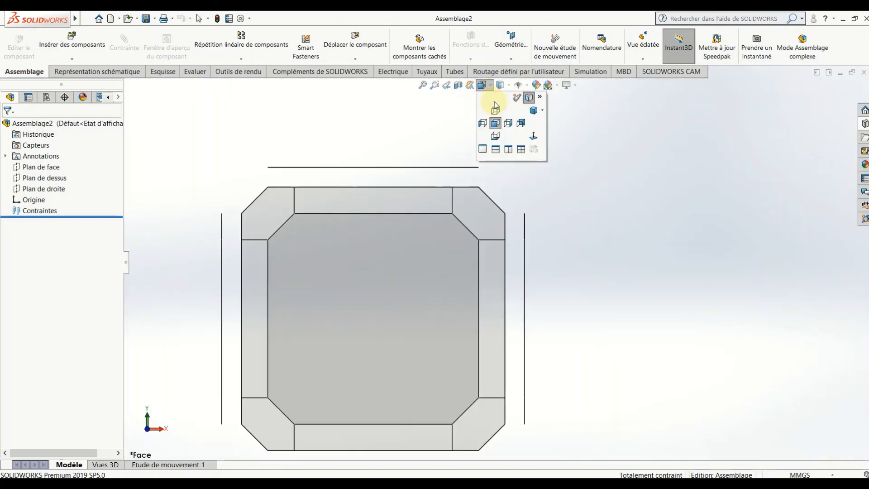
left_click(532, 110)
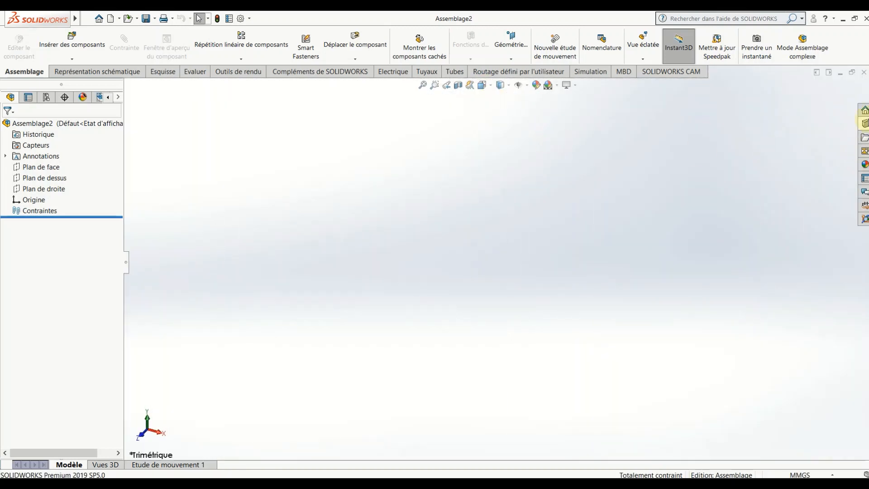
left_click(864, 123)
mouse_move(722, 257)
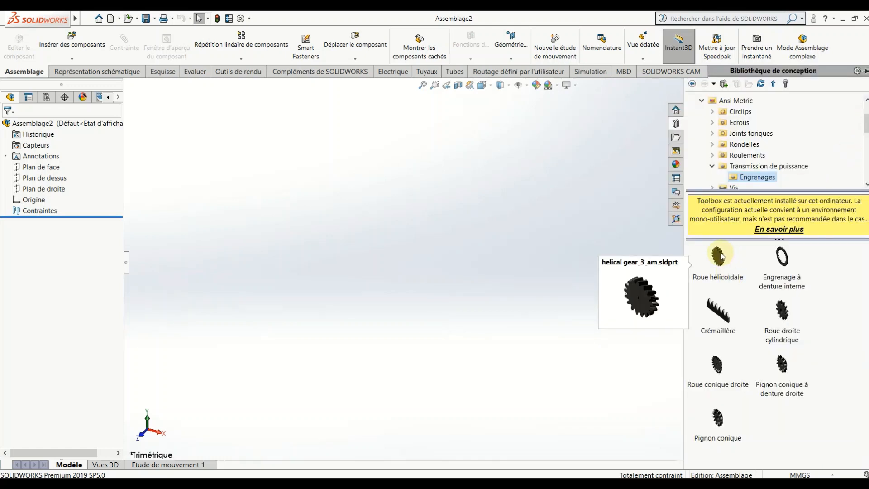
left_click_drag(721, 256, 489, 240)
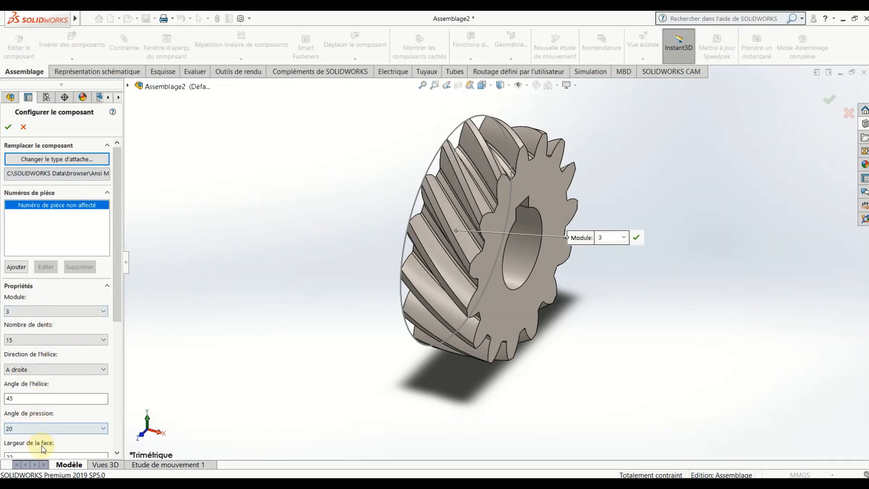
Step: Accept the gear configuration with module 3, 15 teeth, right-hand 45° helix and 22 face width, and place a second copy beside it
left_click_drag(120, 273, 120, 294)
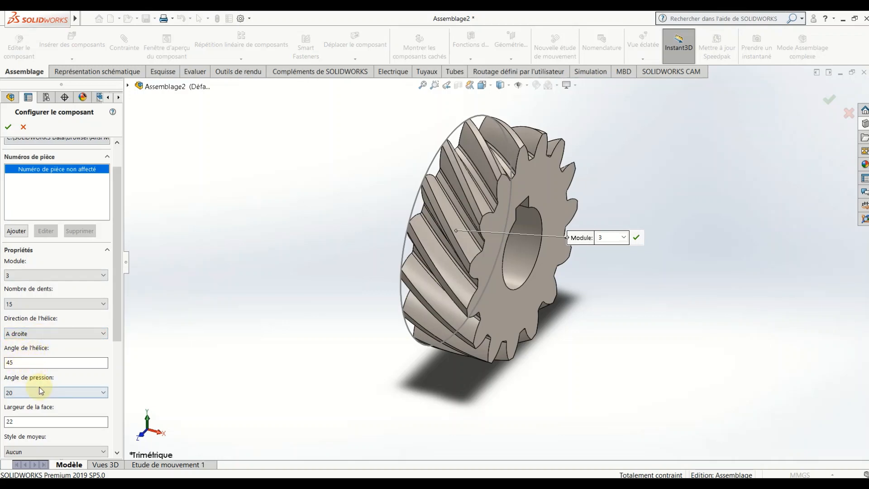
left_click(119, 330)
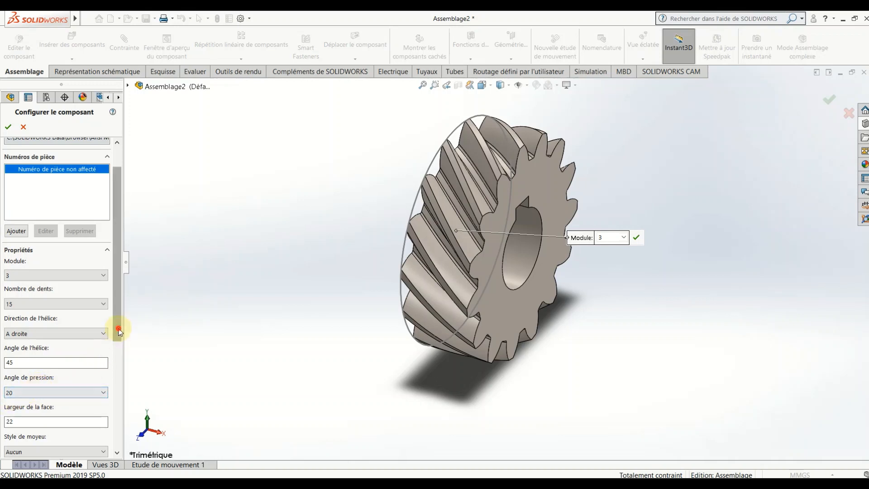
left_click_drag(118, 330, 117, 411)
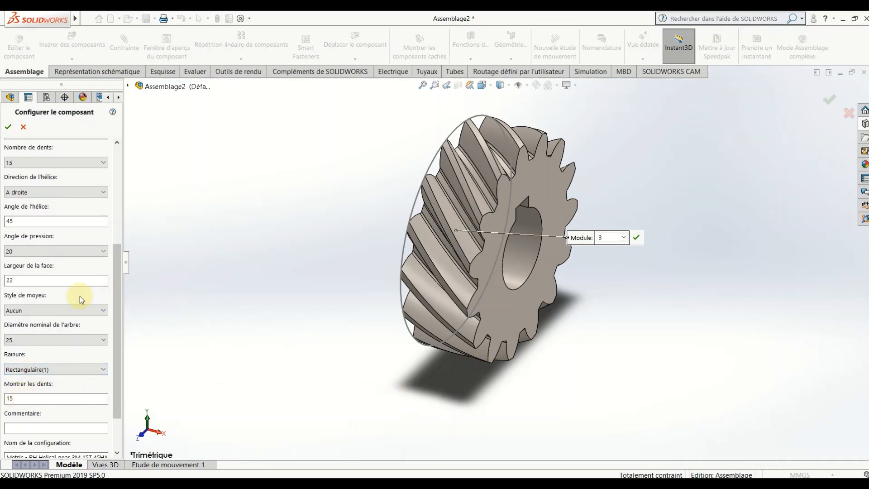
scroll(79, 297, "up", 5)
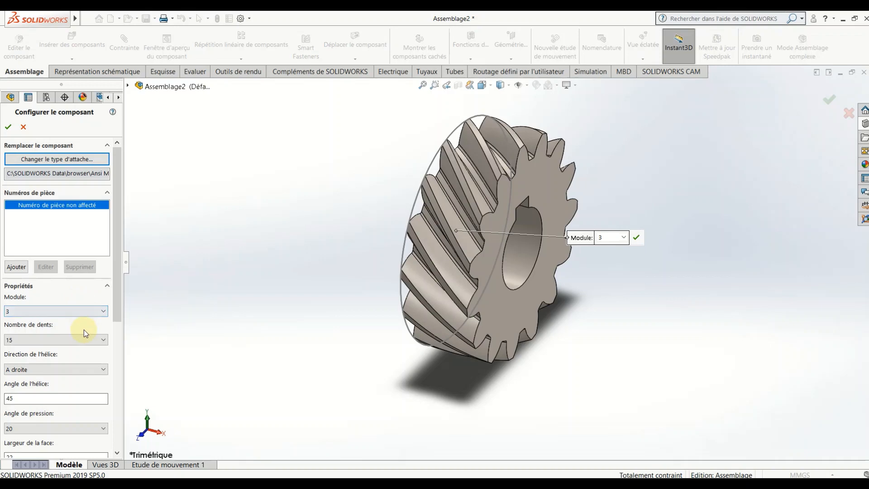
left_click(7, 128)
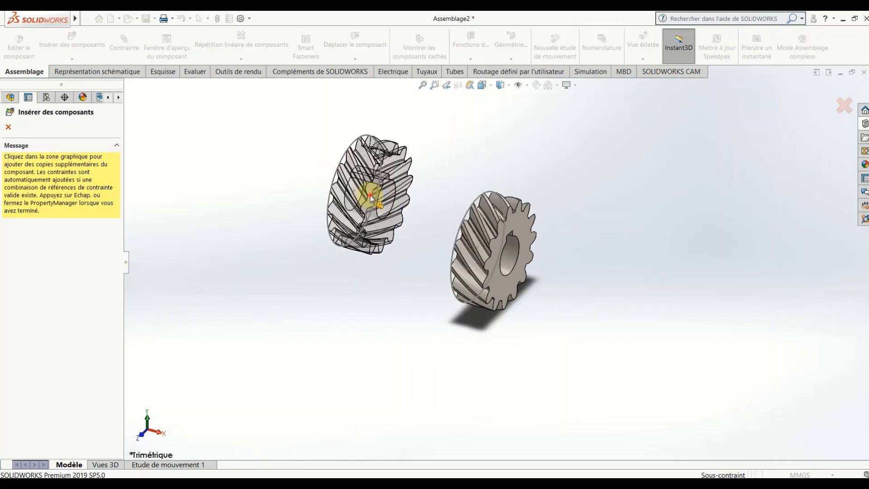
left_click(370, 198)
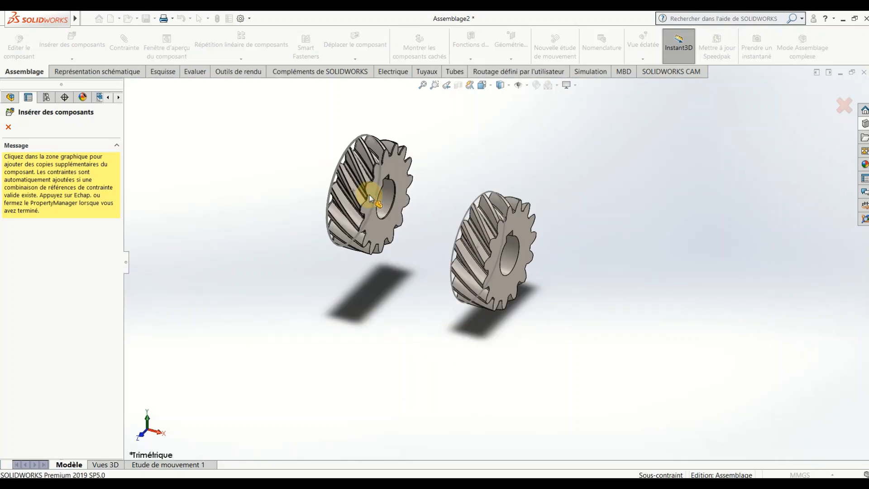
left_click(8, 126)
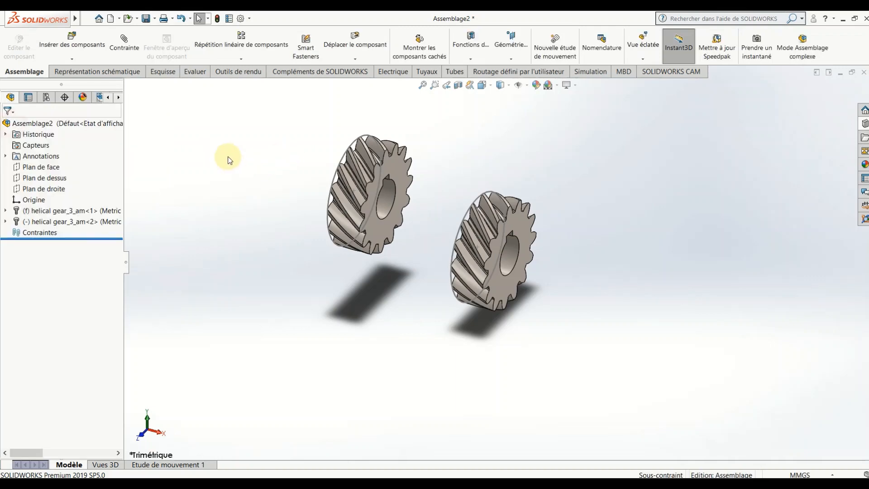
Step: Release the first helical gear from its fixed position and move it slightly farther from the second gear
left_click(33, 213)
right_click(32, 212)
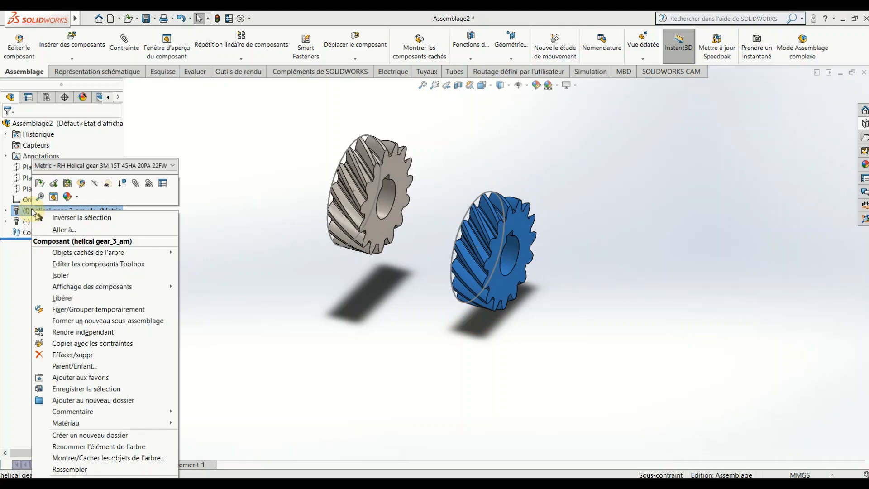
left_click(68, 298)
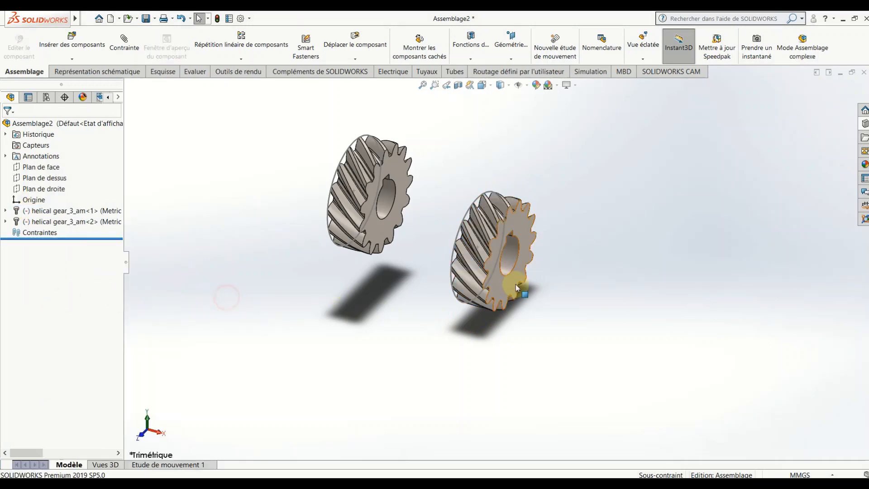
left_click_drag(493, 277, 529, 285)
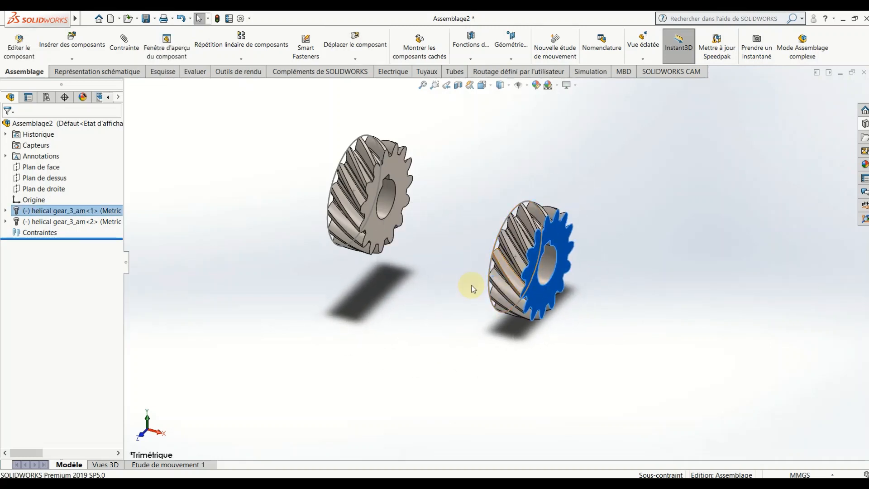
left_click(455, 294)
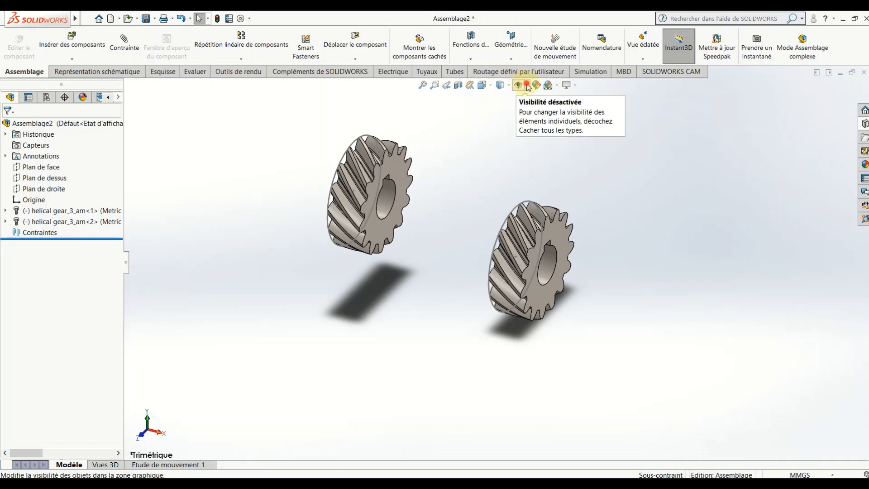
Step: Show the temporary axes of both helical gears
left_click(527, 85)
left_click(532, 112)
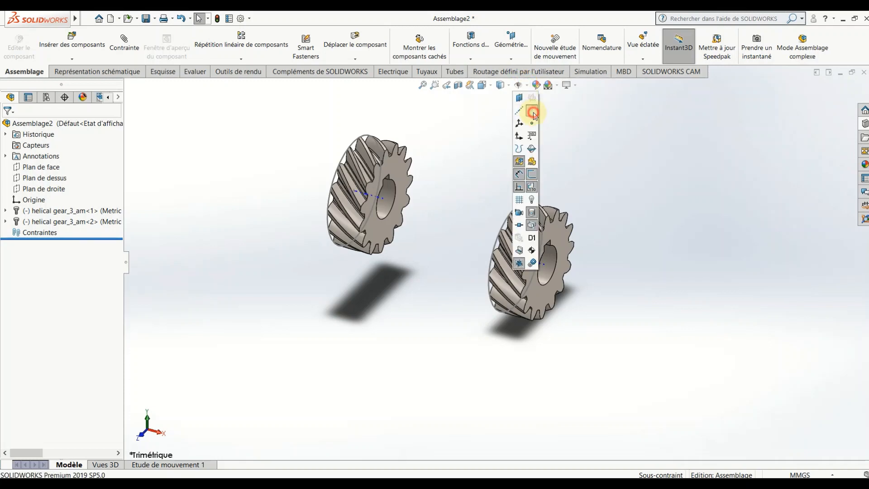
left_click(645, 160)
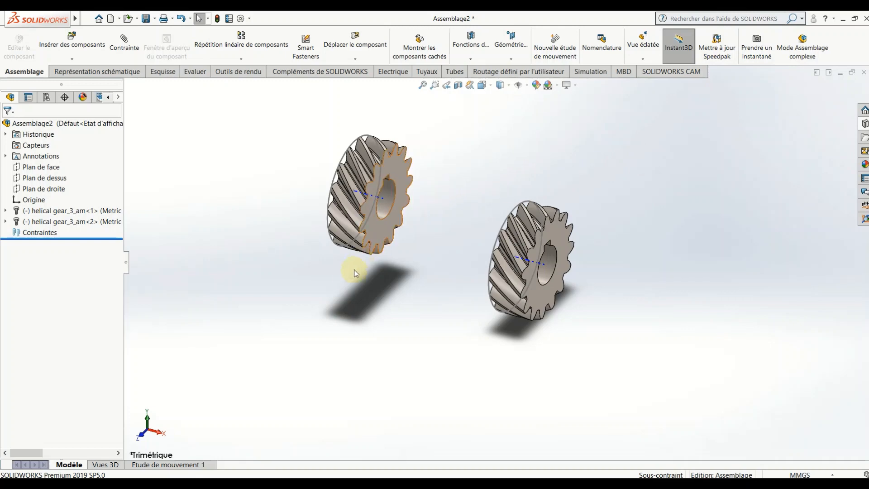
left_click(185, 181)
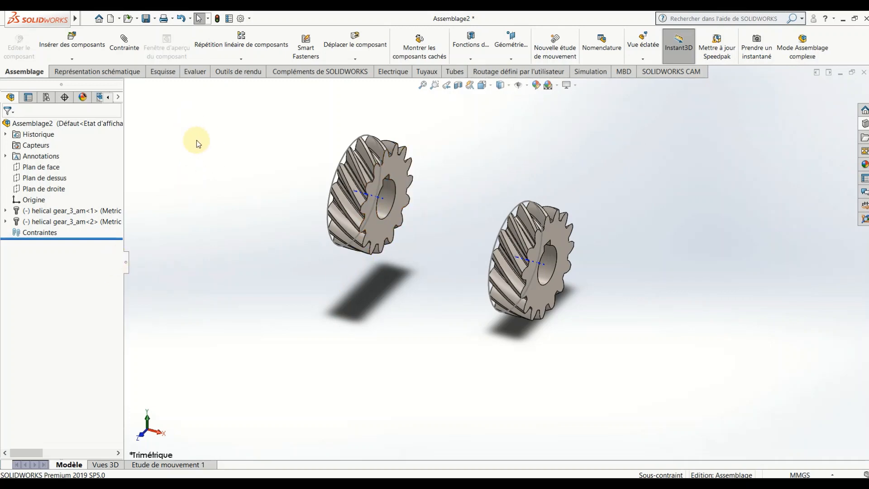
Step: Add an 11 mm distance mate between the first helical gear's flat side face and Plan de droite
left_click(124, 54)
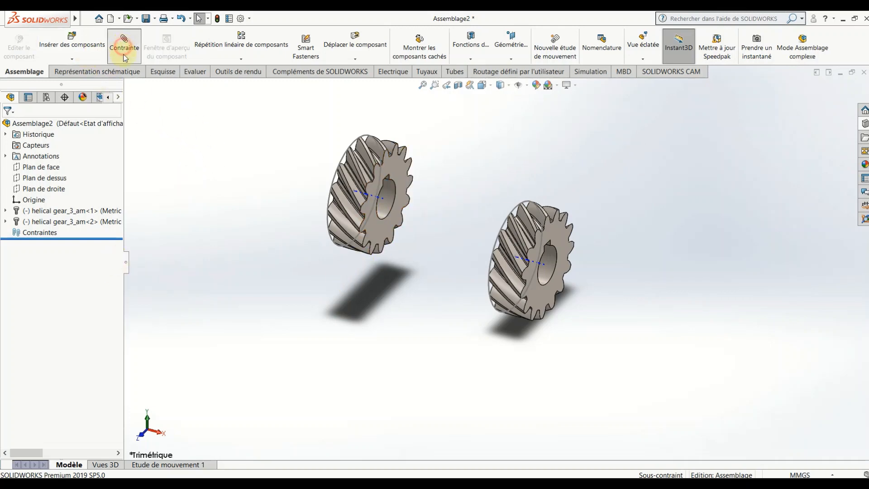
left_click(529, 291)
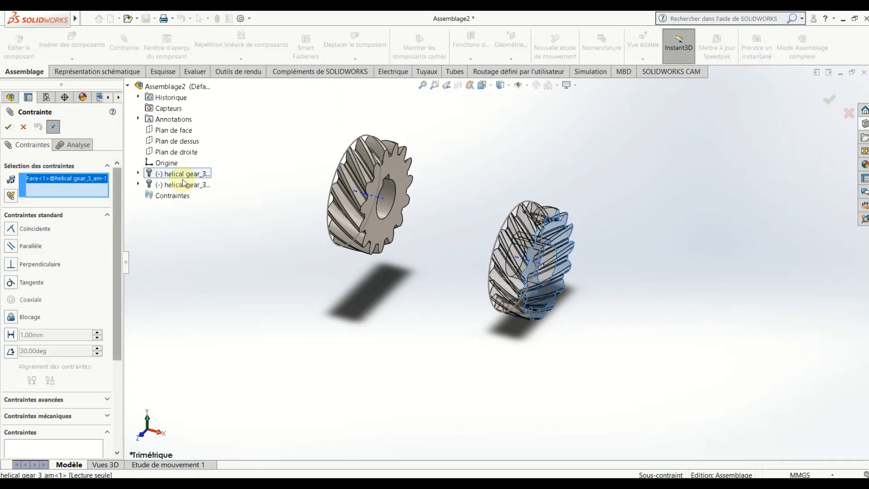
left_click(190, 153)
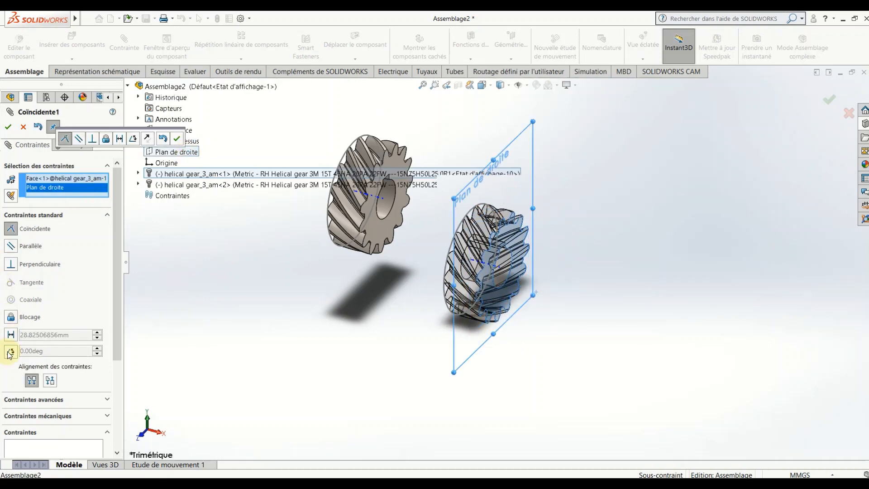
left_click(10, 335)
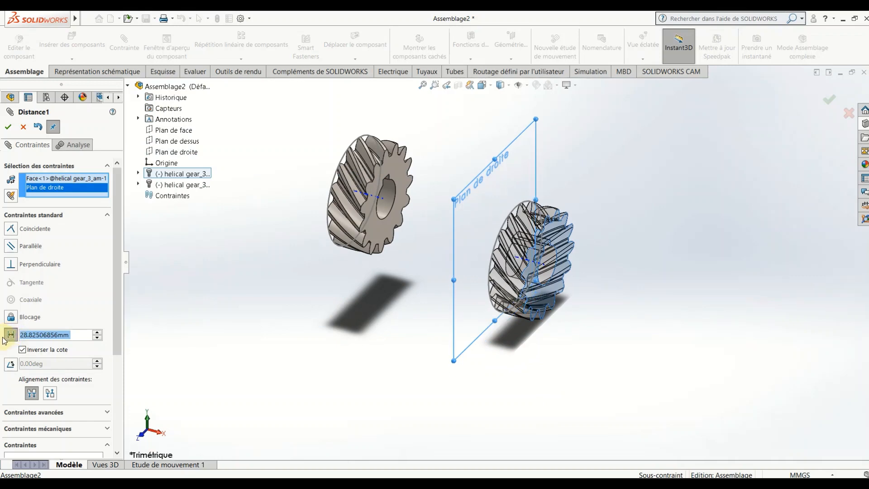
type("11")
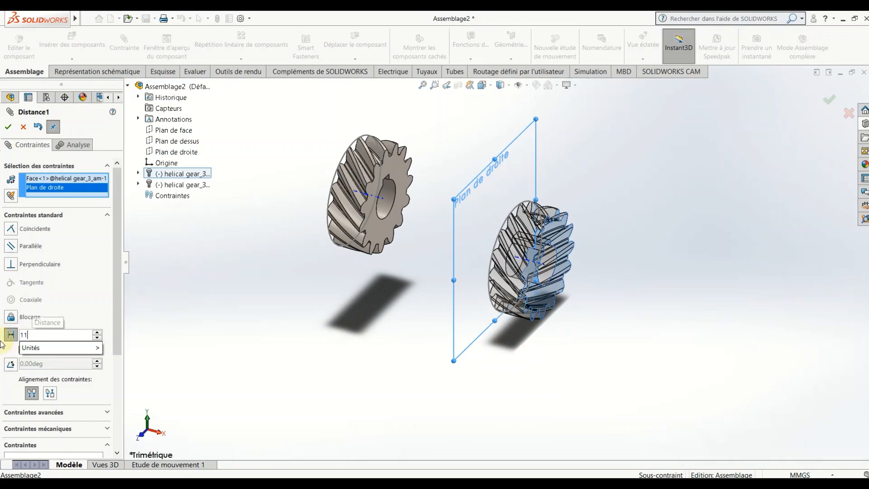
key("Return")
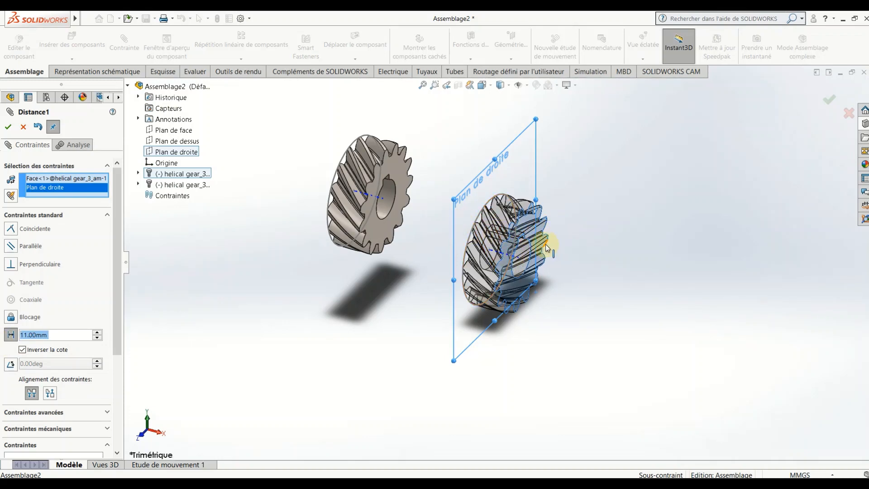
middle_click_drag(549, 243, 559, 225)
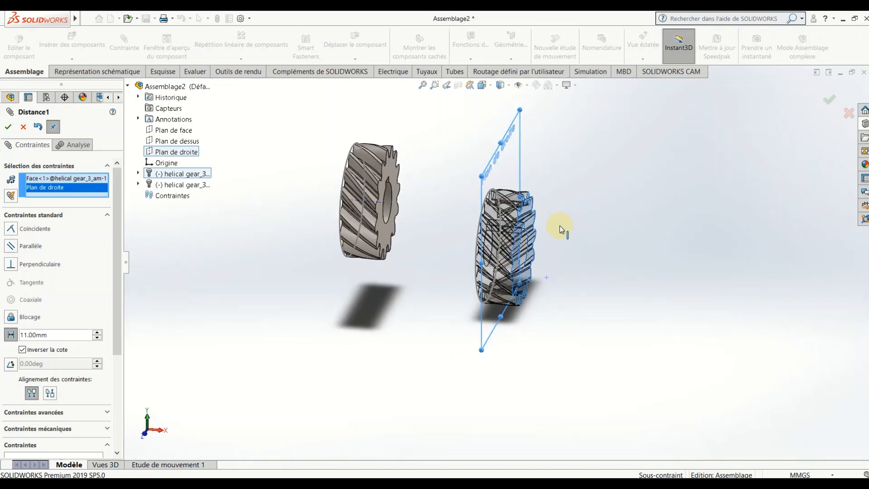
middle_click_drag(507, 236, 524, 194)
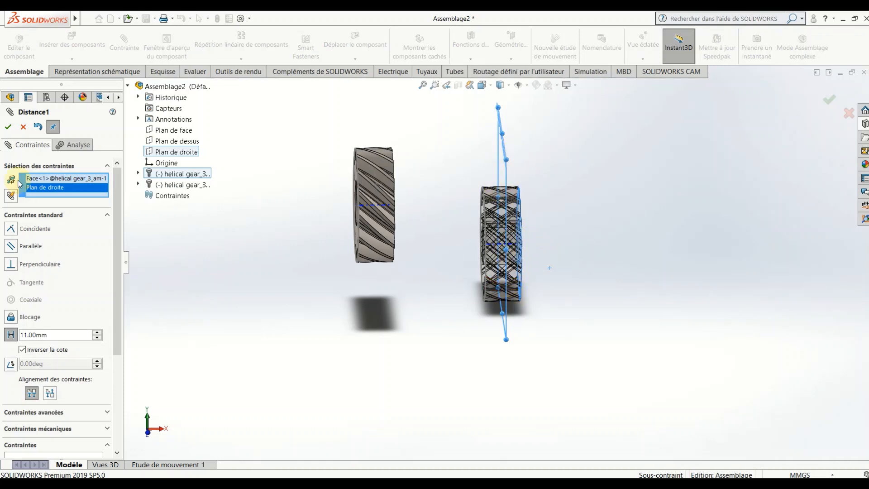
left_click(12, 128)
Step: Mate the first gear's temporary axis coincident with Plan de dessus
key("ctrl+7")
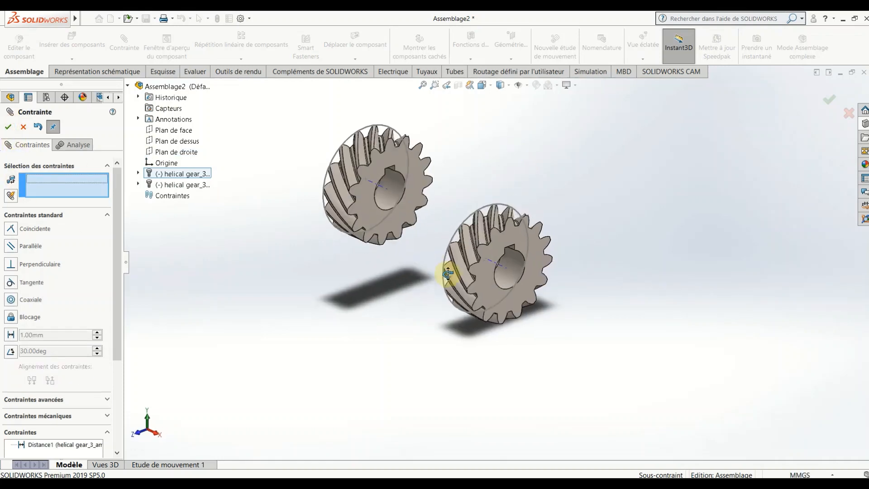
left_click(186, 140)
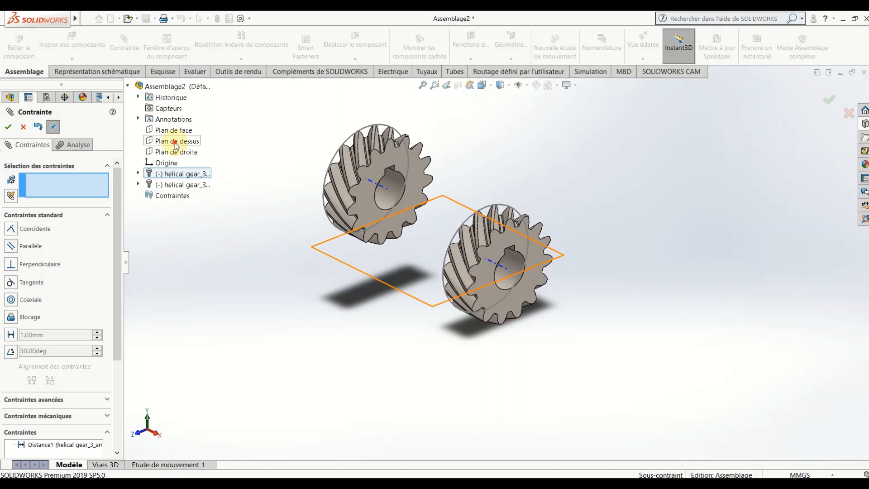
left_click(501, 270)
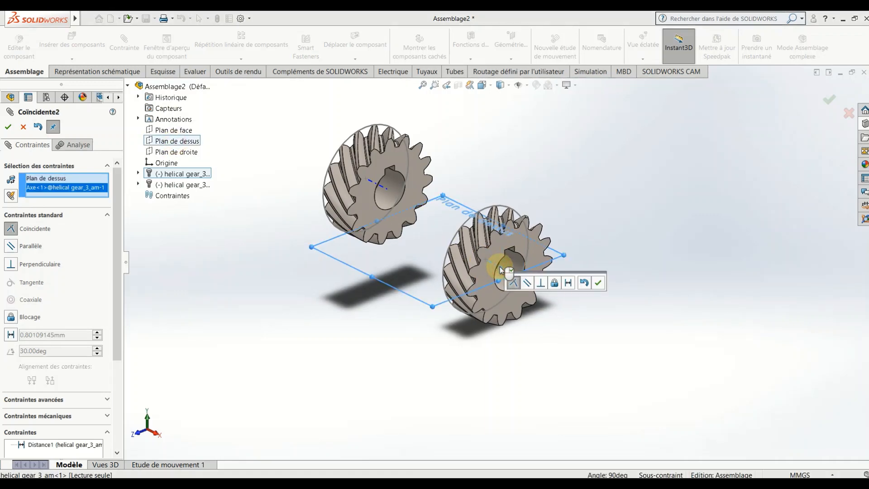
left_click(8, 127)
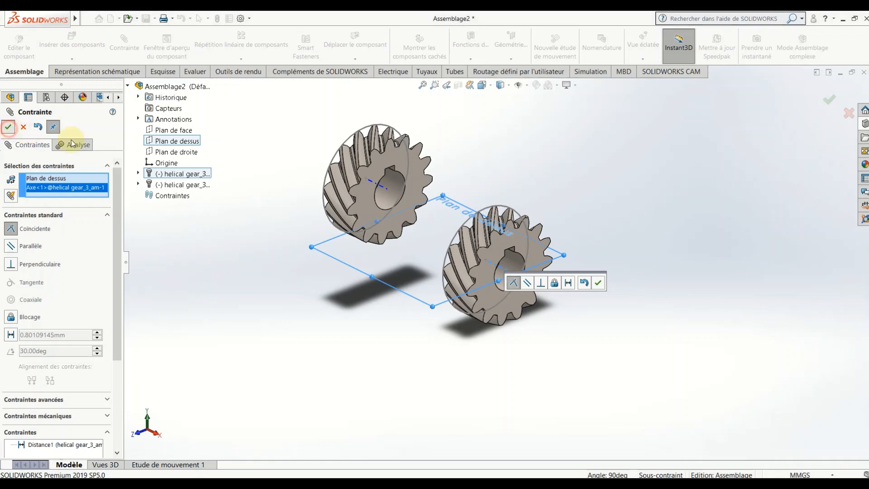
Step: Mate the first gear's temporary axis coincident with Plan de face and clear the selection
left_click(173, 131)
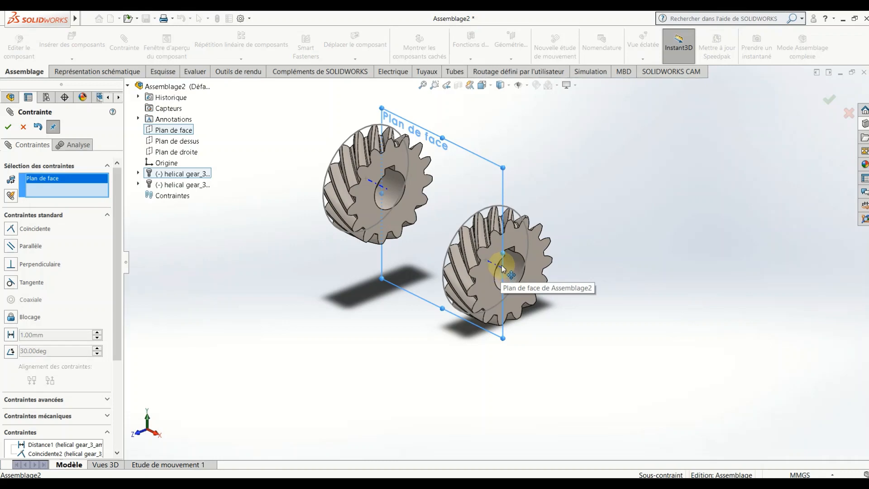
left_click(493, 261)
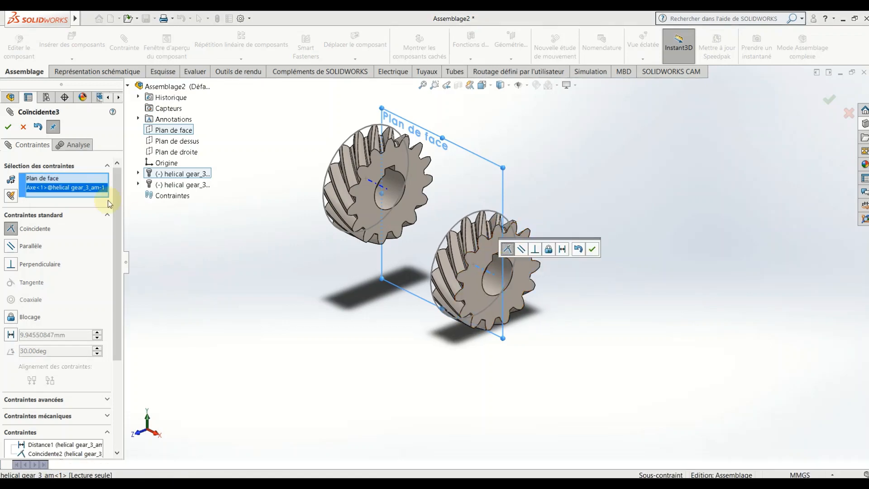
left_click(8, 126)
left_click(406, 346)
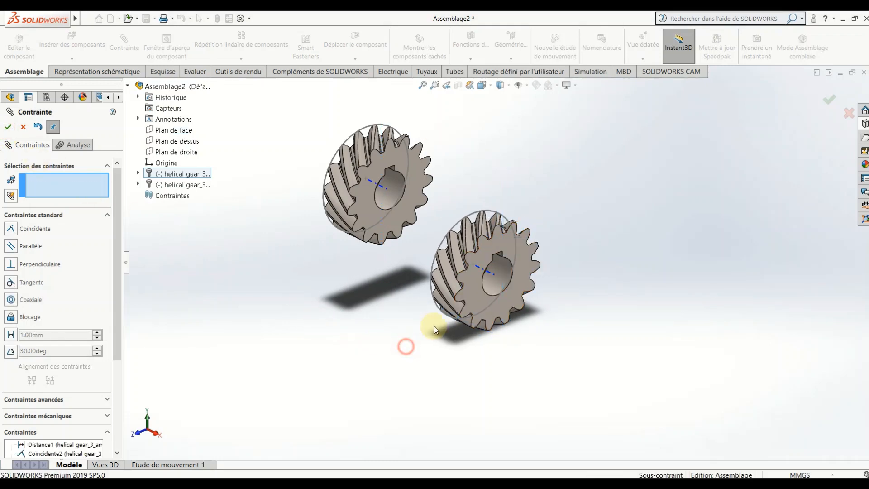
Step: Turn the first gear about its axis to test its remaining freedom of movement
scroll(493, 245, "down", 4)
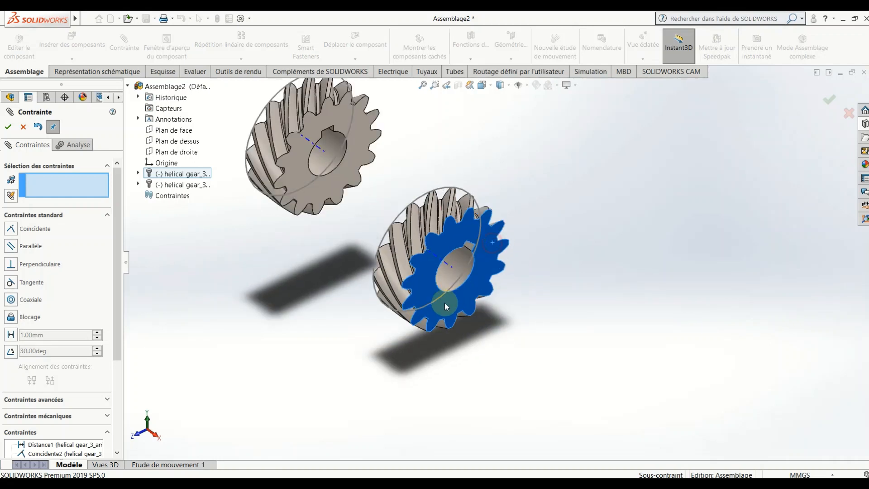
left_click_drag(445, 302, 584, 287)
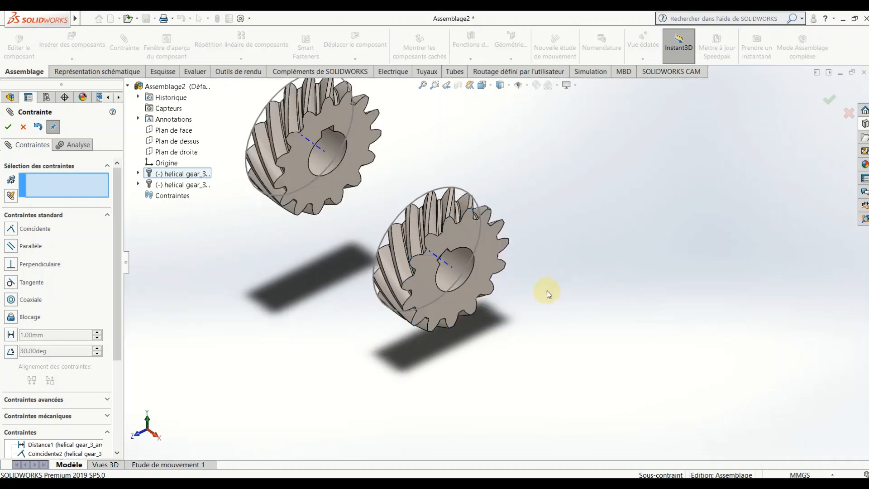
scroll(547, 292, "up", 2)
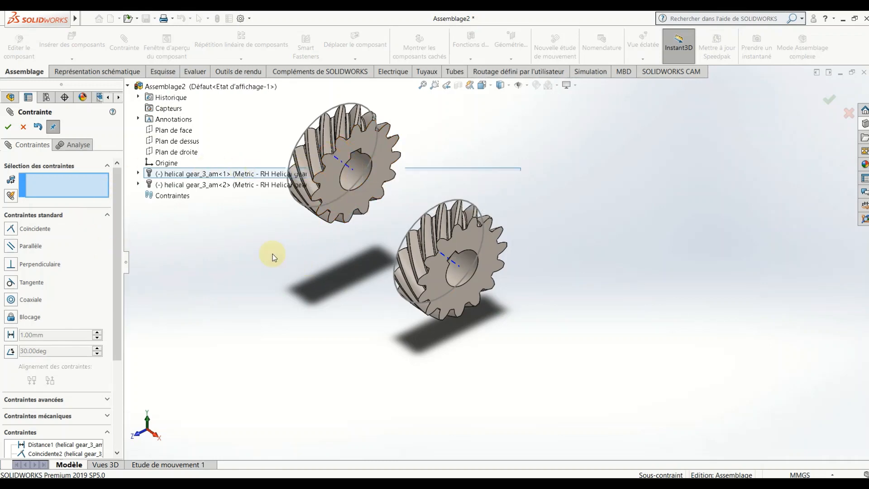
Step: Add a 63.64 mm distance mate between the second gear's temporary axis and Plan de dessus
scroll(436, 211, "up", 5)
scroll(436, 211, "down", 3)
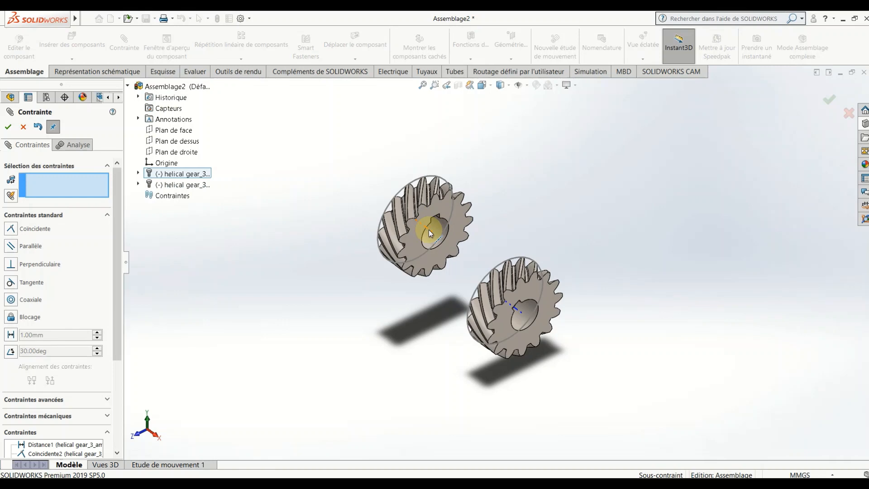
left_click(428, 230)
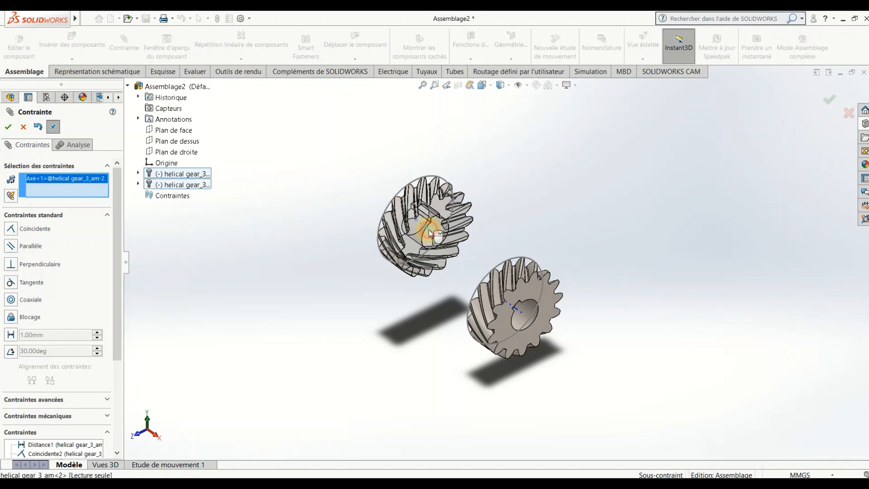
left_click(190, 142)
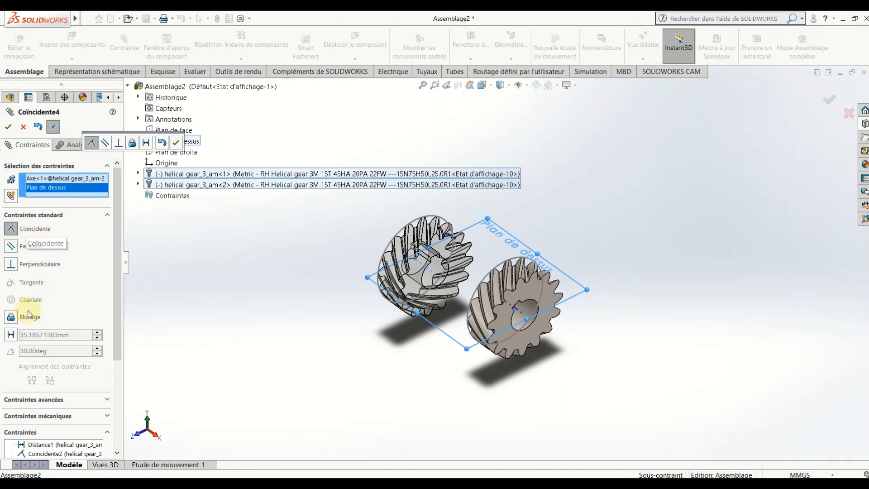
left_click(10, 334)
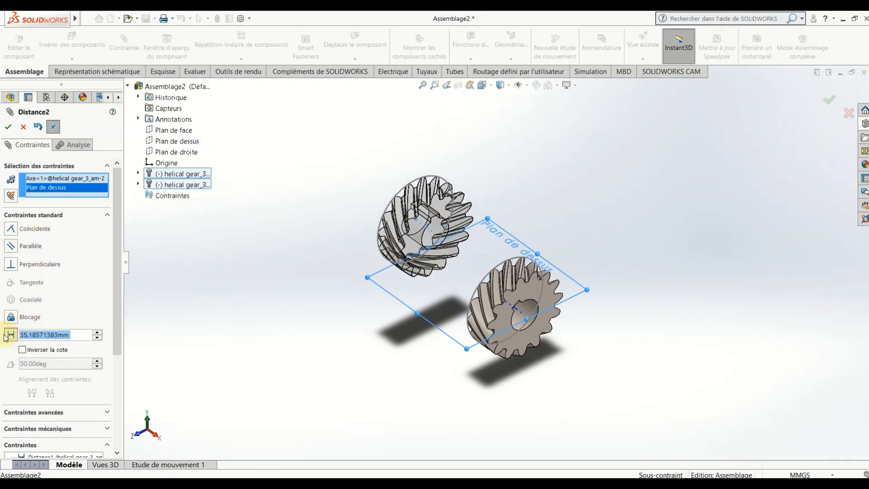
type("6")
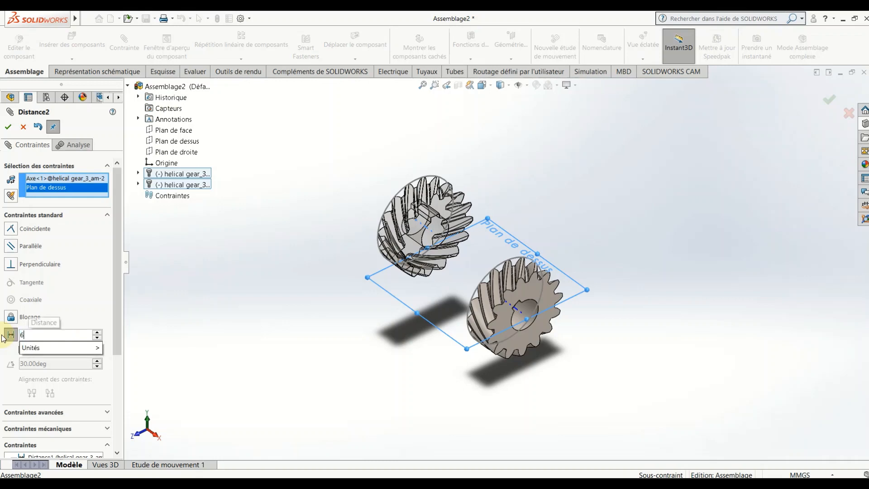
type("3.64")
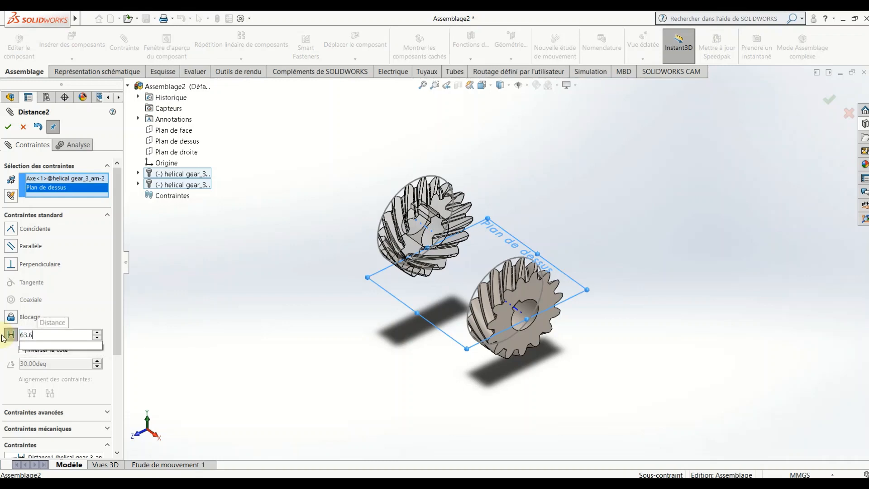
key("Return")
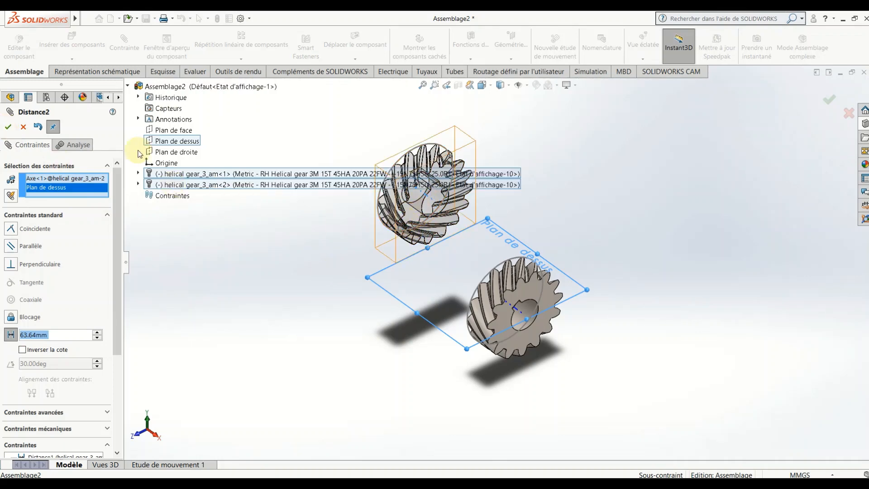
left_click(9, 128)
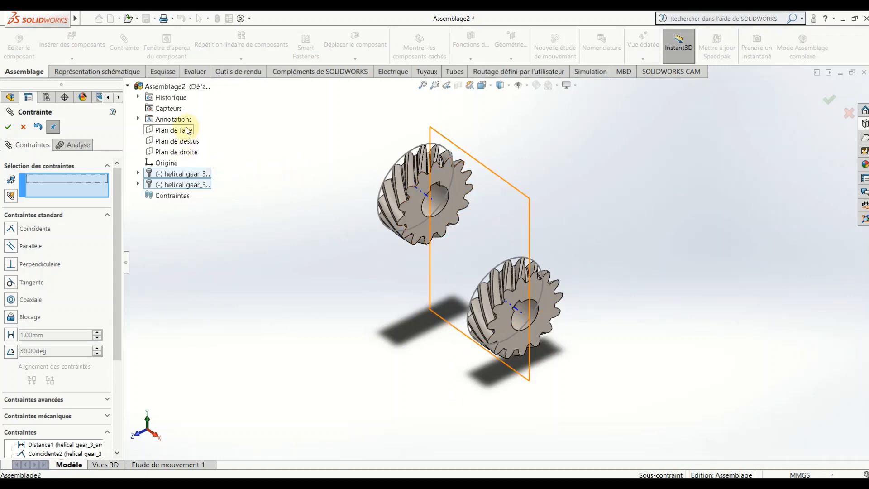
Step: Add an 11 mm distance mate between Plan de face and the second gear's flat side face, with the dimension direction reversed
left_click(186, 129)
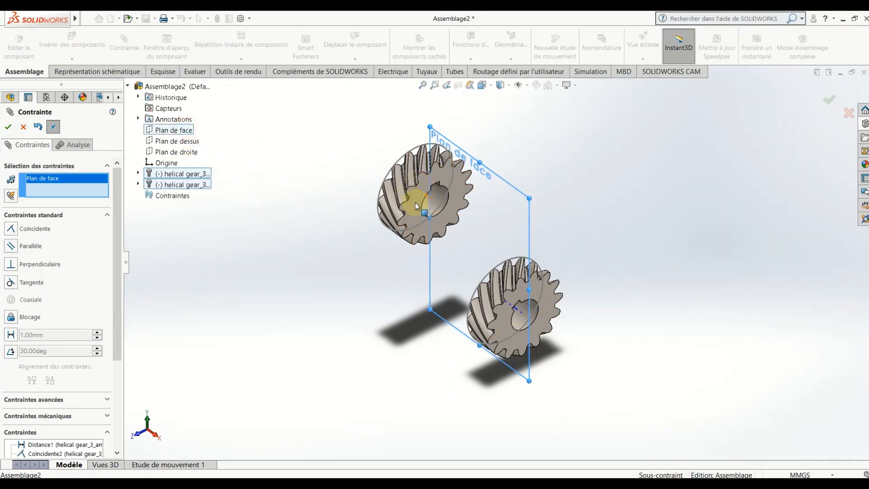
left_click(448, 177)
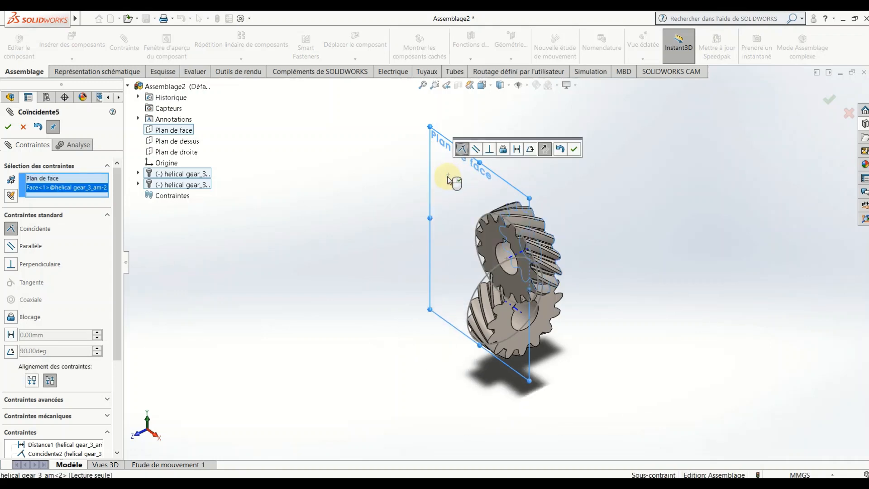
left_click(11, 335)
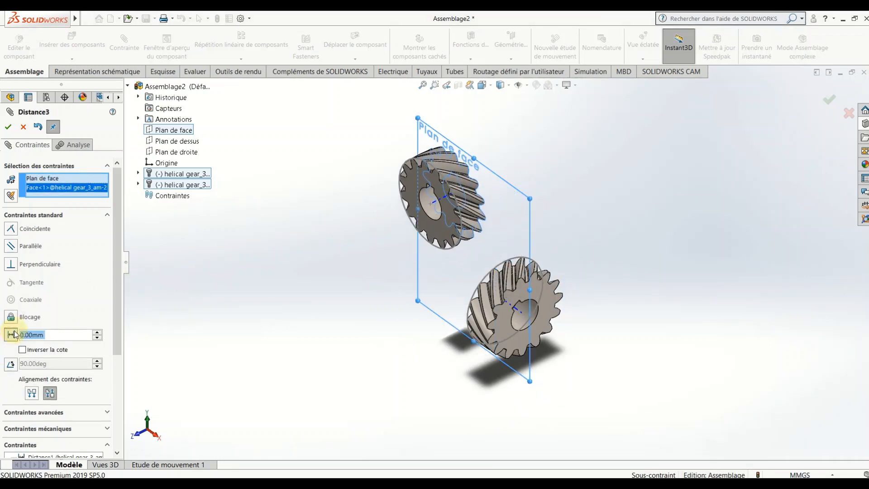
type("11")
key("Return")
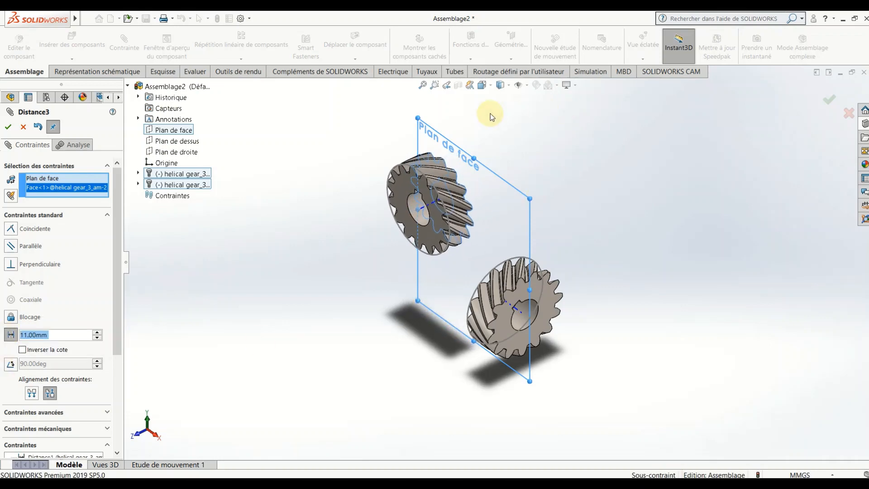
left_click(481, 85)
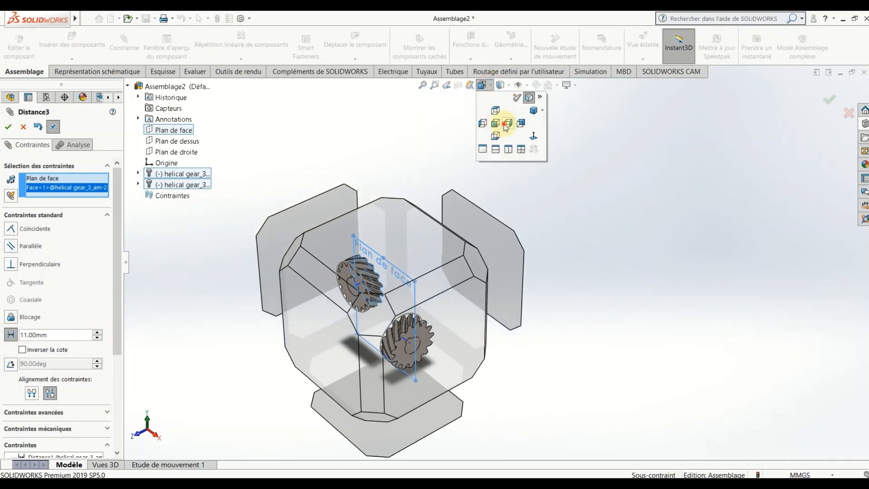
left_click(506, 126)
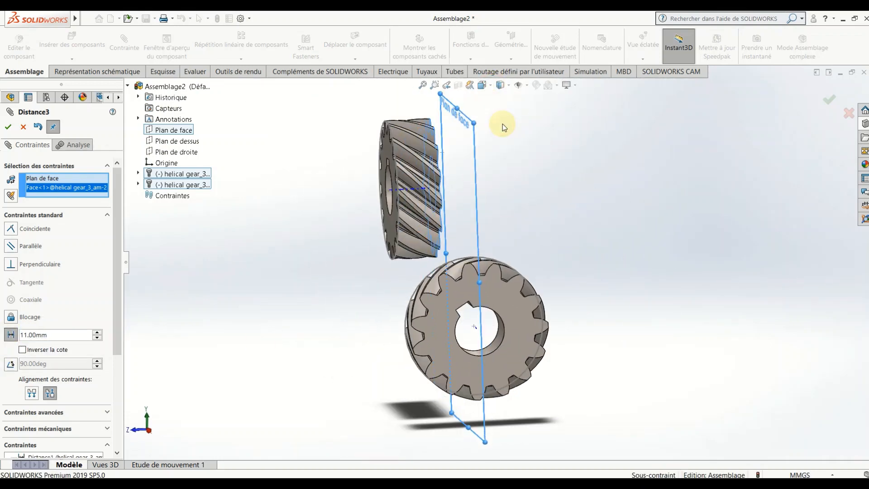
left_click(23, 349)
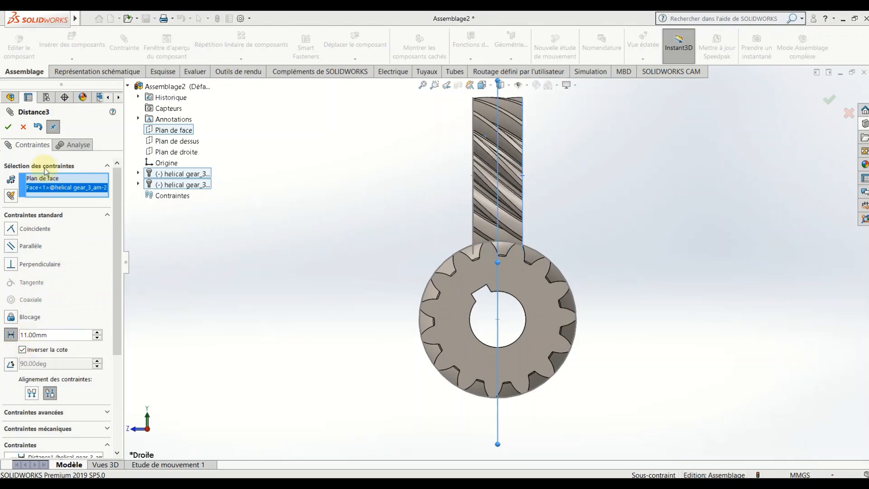
left_click(7, 129)
Step: Add a coincident mate between Plan de droite and the second gear's temporary axis
scroll(347, 215, "up", 2)
mouse_move(345, 214)
middle_mouse_down()
mouse_move(396, 243)
mouse_move(361, 219)
middle_mouse_up()
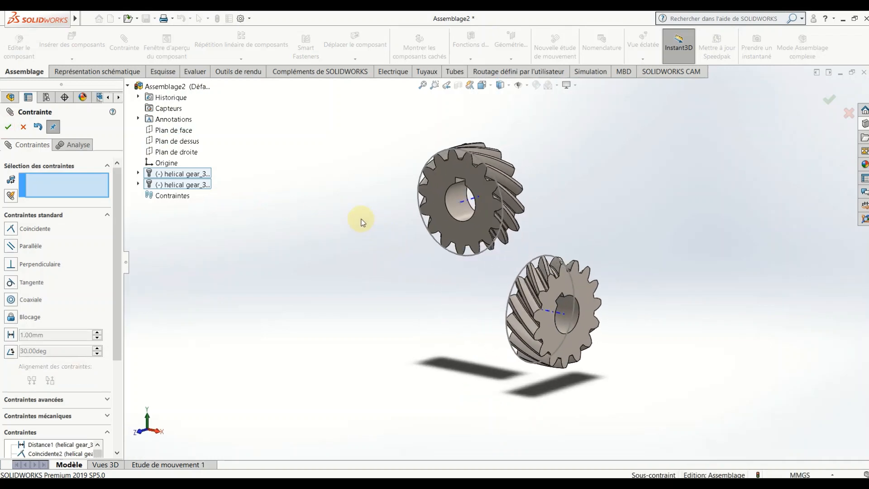
left_click(171, 152)
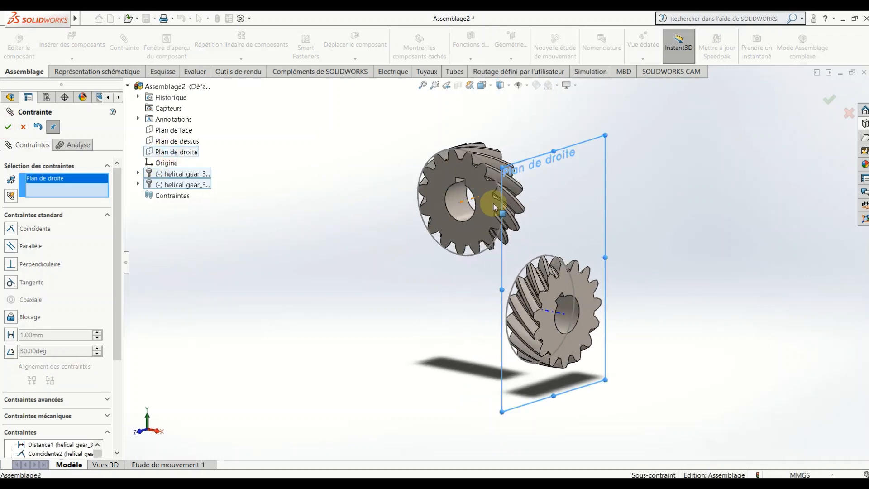
left_click(471, 204)
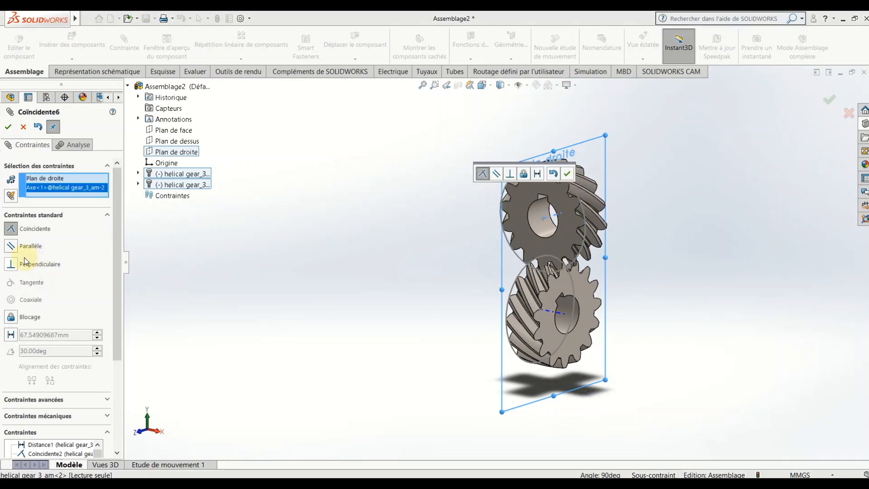
left_click(9, 127)
Step: Turn the second, upper gear slightly about its axis to bring its teeth into the first gear's tooth gaps
scroll(538, 267, "down", 5)
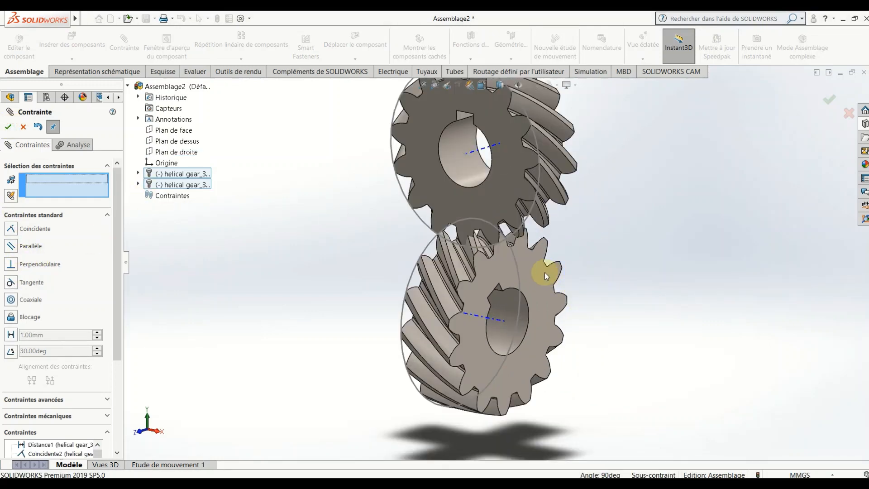
scroll(506, 253, "down", 5)
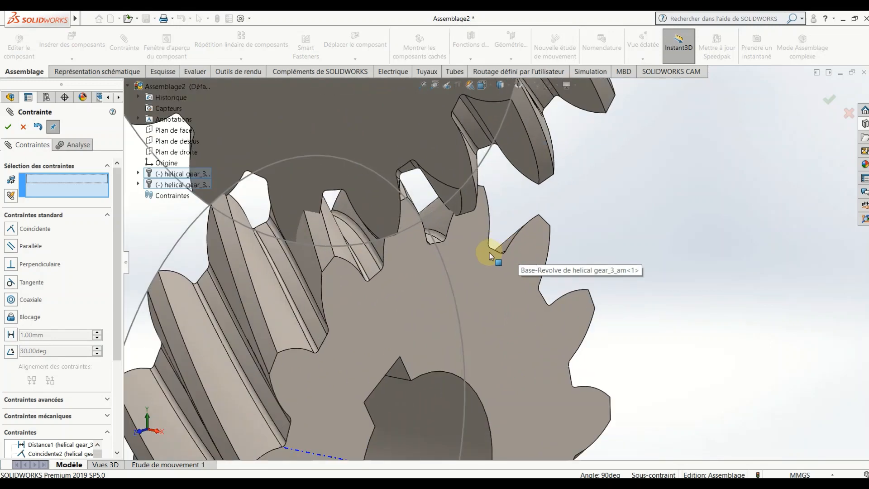
scroll(490, 253, "up", 3)
scroll(484, 258, "down", 3)
right_click_drag(477, 260, 485, 258)
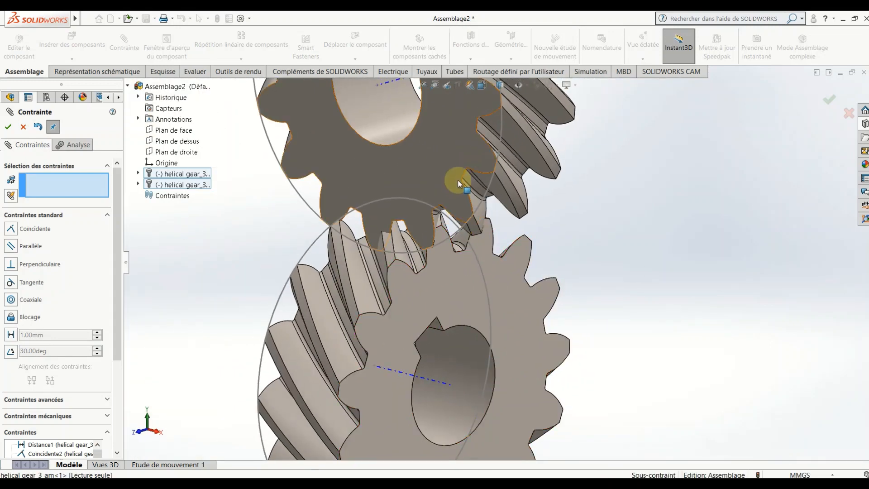
left_click_drag(454, 180, 444, 182)
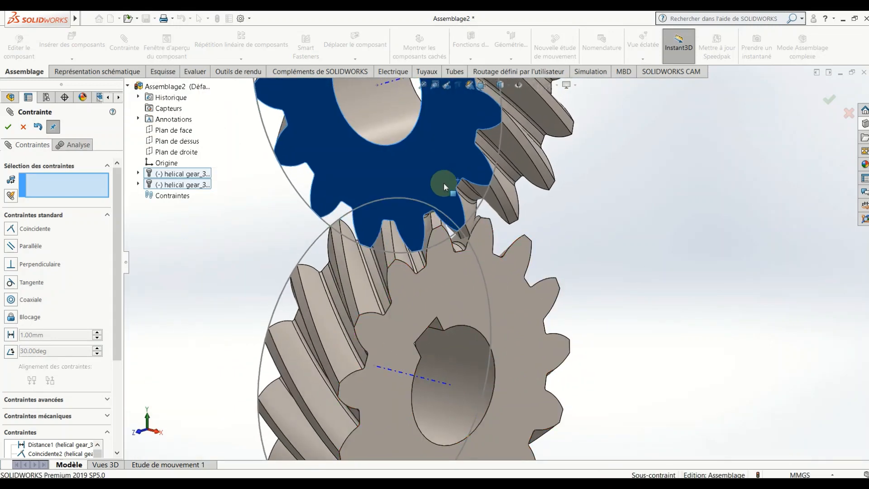
Step: Fine-tune the first, lower gear's rotation until its teeth sit in the upper gear's gaps without overlapping, and close the mate command
middle_click_drag(451, 254, 446, 242)
scroll(446, 241, "down", 4)
left_click(450, 246)
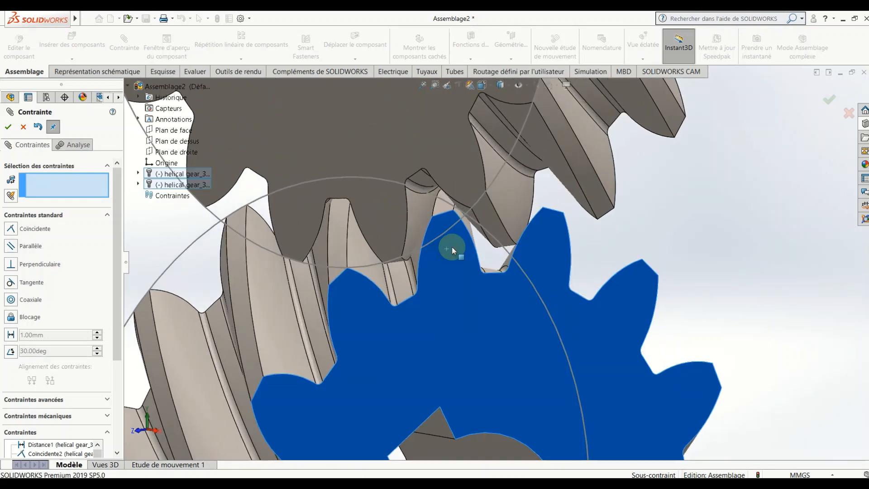
left_click_drag(451, 244, 460, 245)
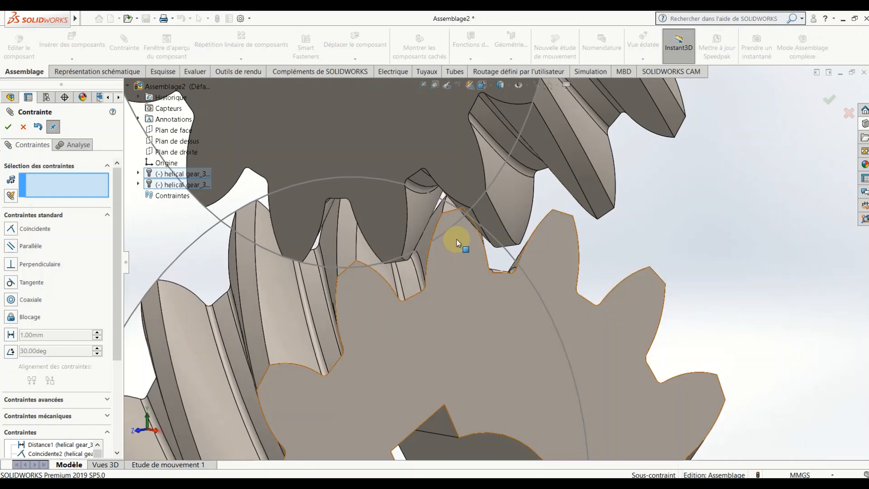
middle_click_drag(456, 240, 458, 219)
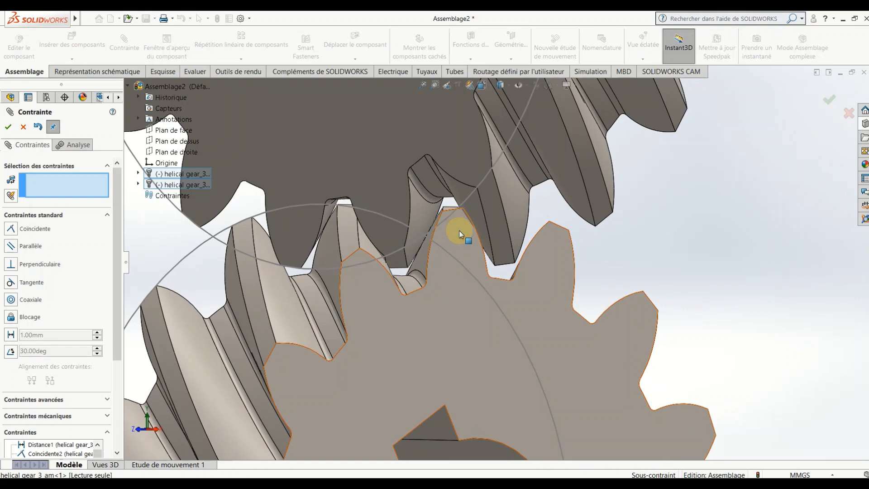
left_click_drag(458, 230, 457, 231)
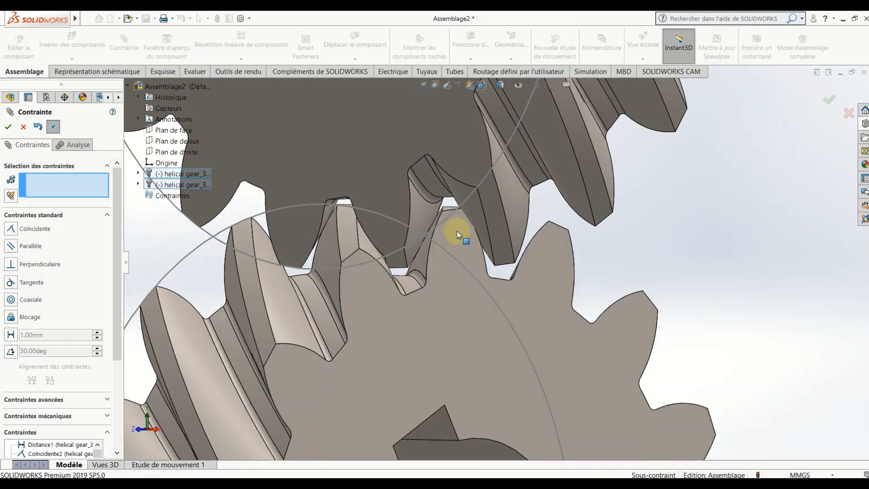
scroll(456, 232, "up", 3)
scroll(457, 233, "up", 3)
scroll(597, 193, "up", 3)
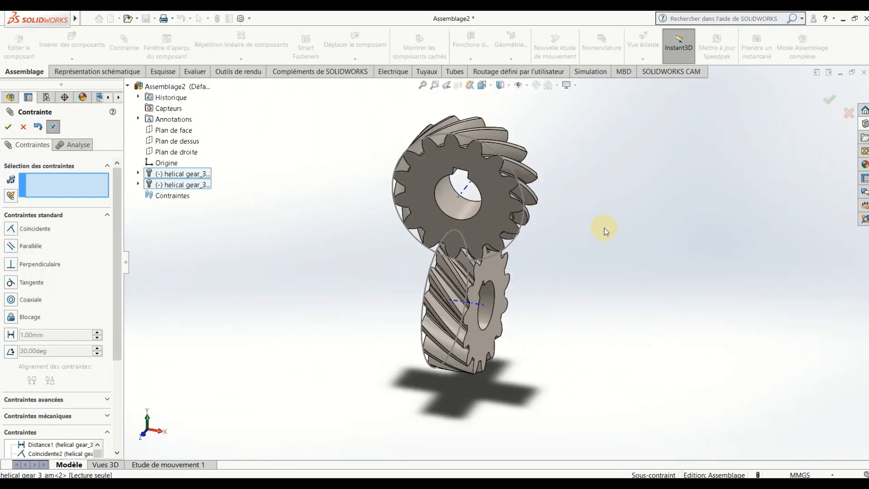
left_click(23, 128)
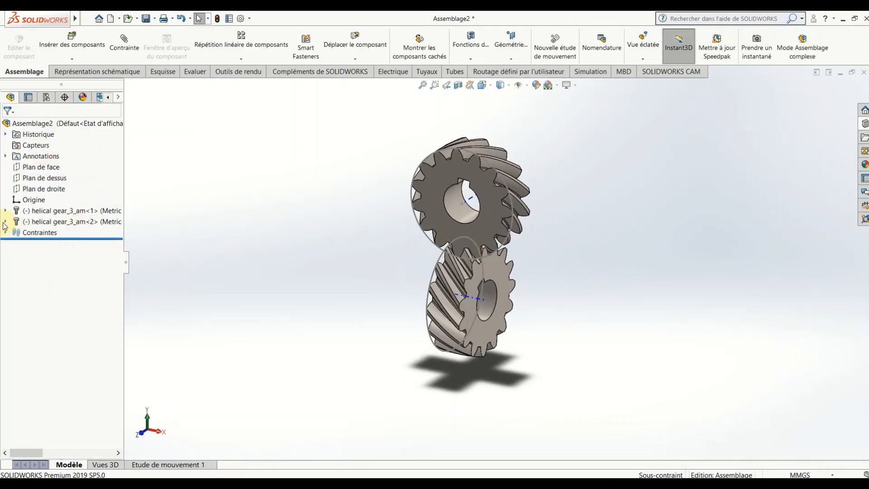
Step: Try to edit the TooCutSkeRH sketch under the second gear's ToothCutRH feature
left_click(5, 221)
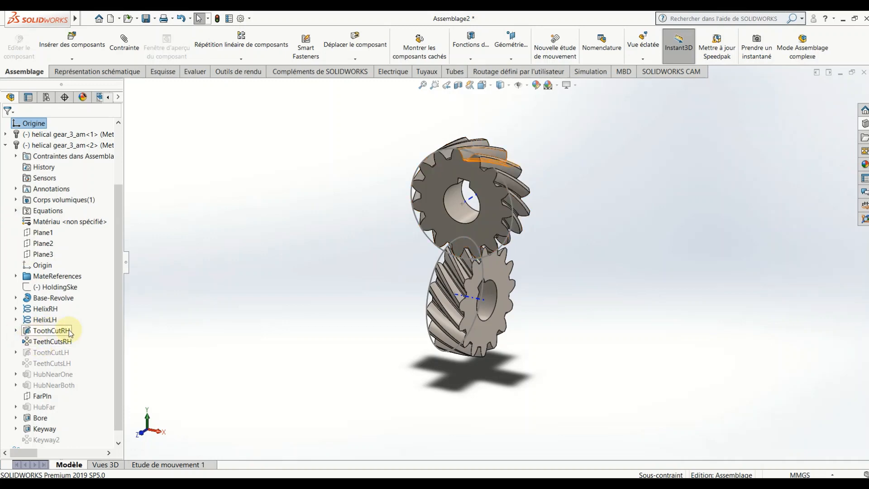
left_click(17, 331)
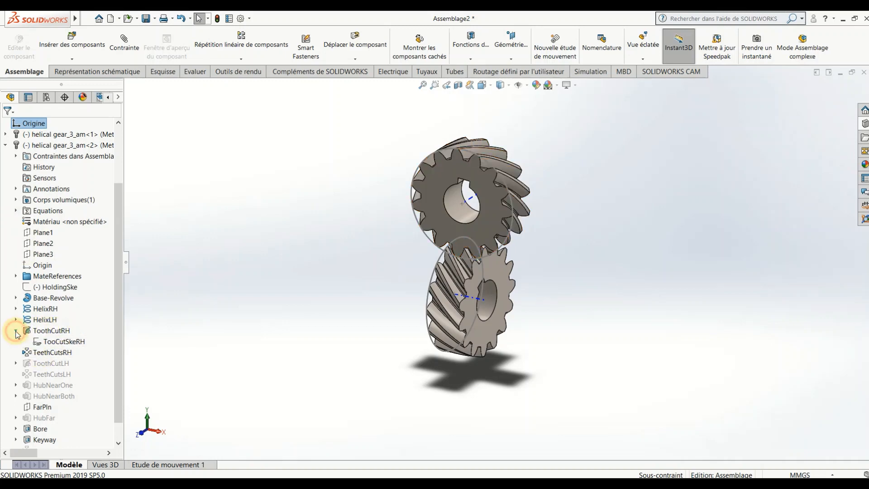
right_click(46, 342)
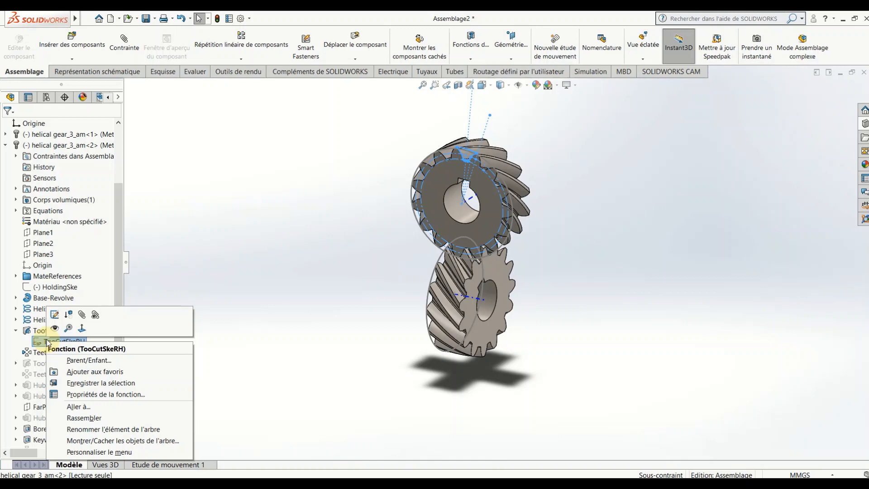
left_click(54, 314)
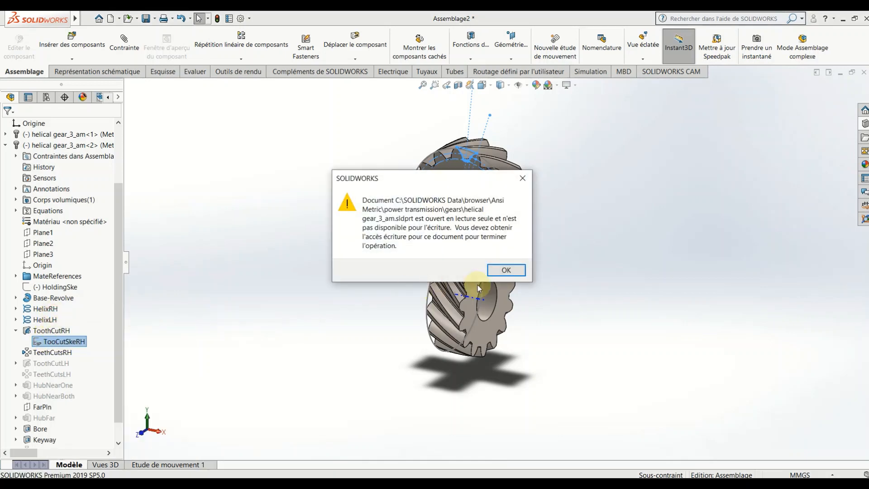
left_click(498, 270)
left_click(351, 302)
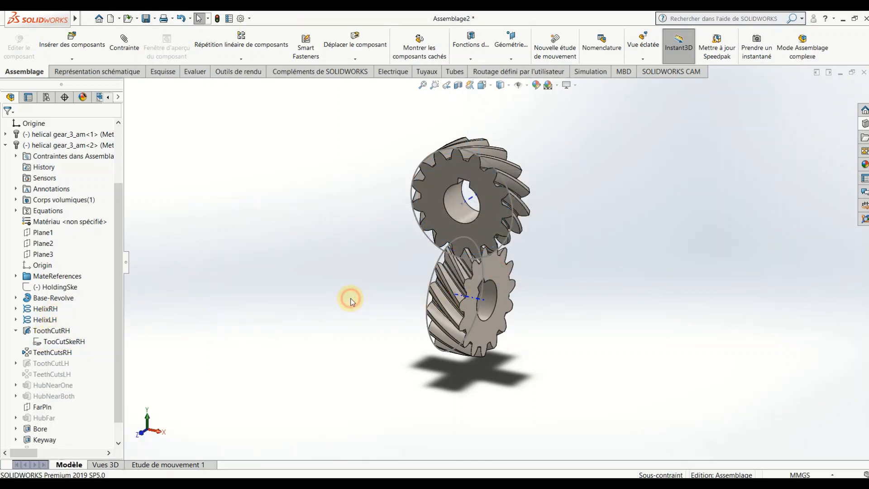
Step: Show the second gear's TooCutSkeRH sketch in the assembly and collapse the component's feature list
right_click(62, 330)
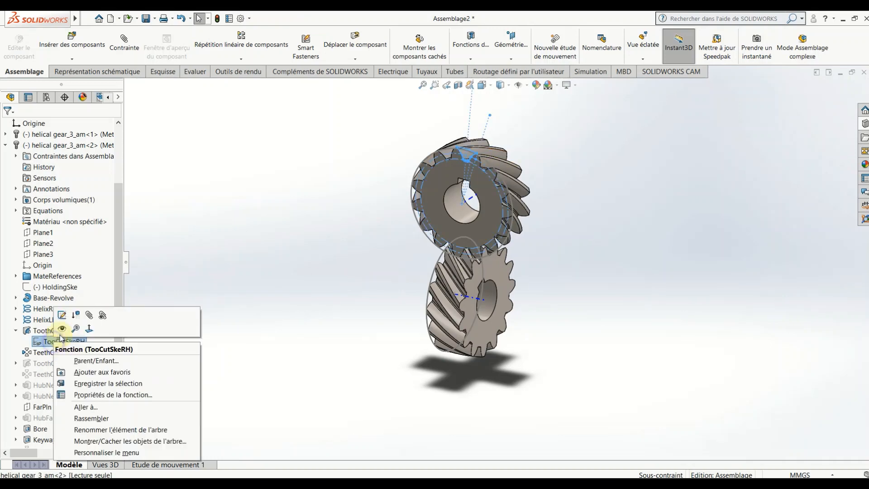
left_click(63, 329)
left_click(330, 291)
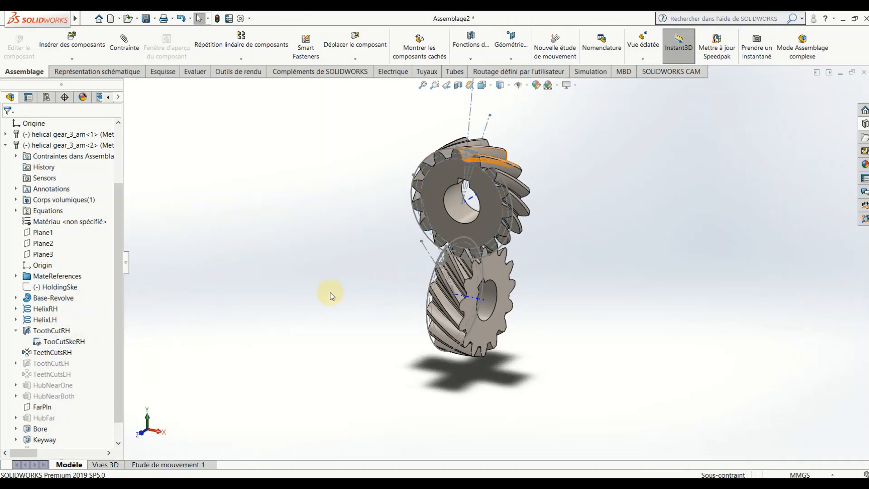
middle_click_drag(392, 295, 369, 284)
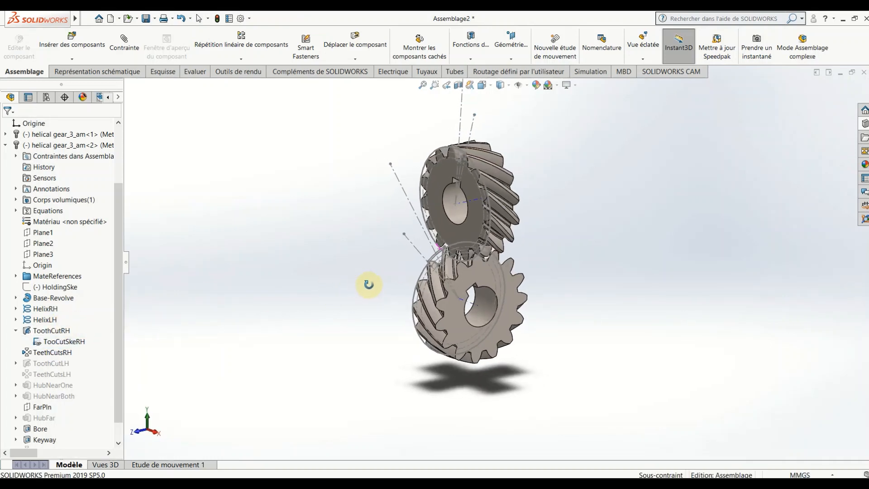
left_click(5, 144)
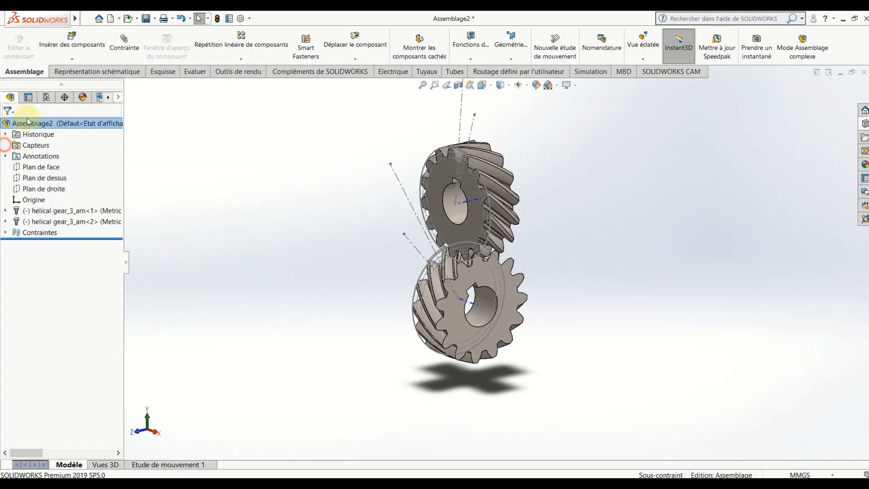
Step: Set up a mechanical Engrenage mate between the construction pitch circles of the two gears' TooCutSkeRH sketches
left_click(128, 56)
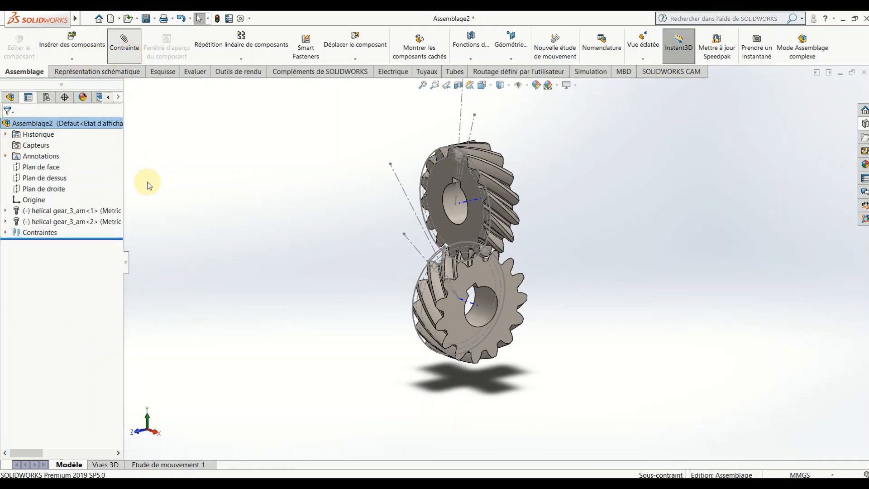
scroll(68, 300, "down", 3)
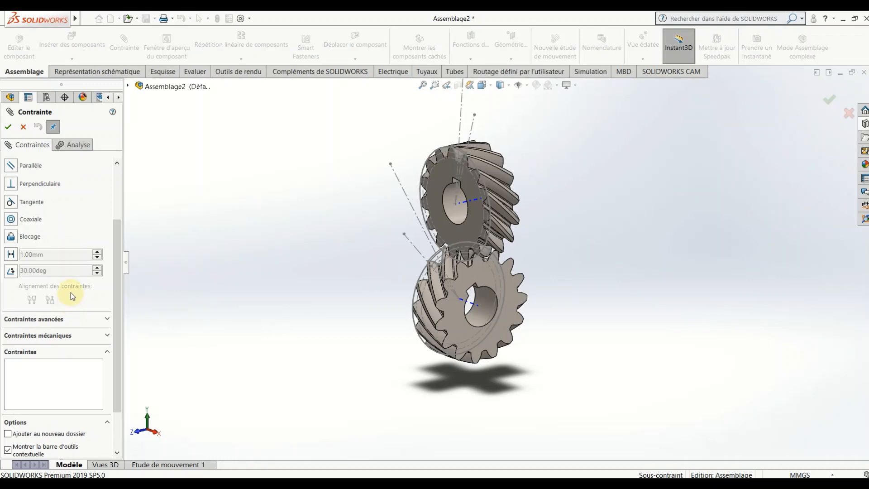
left_click(106, 336)
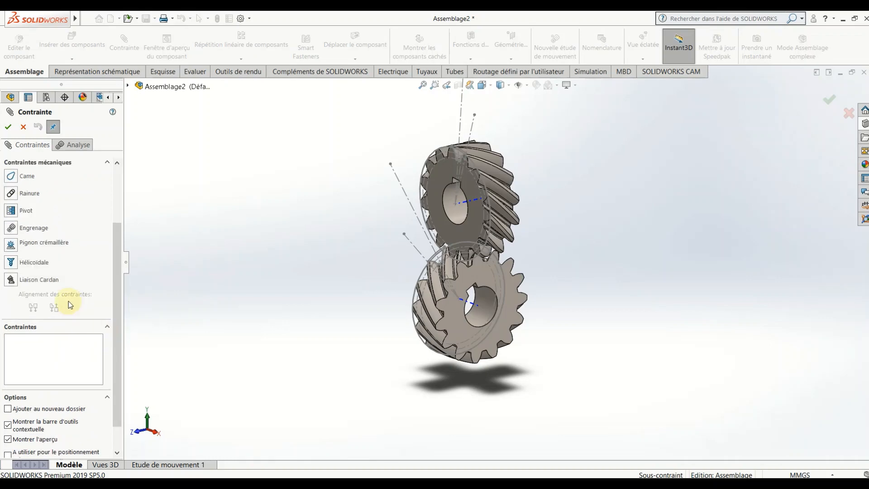
left_click(11, 228)
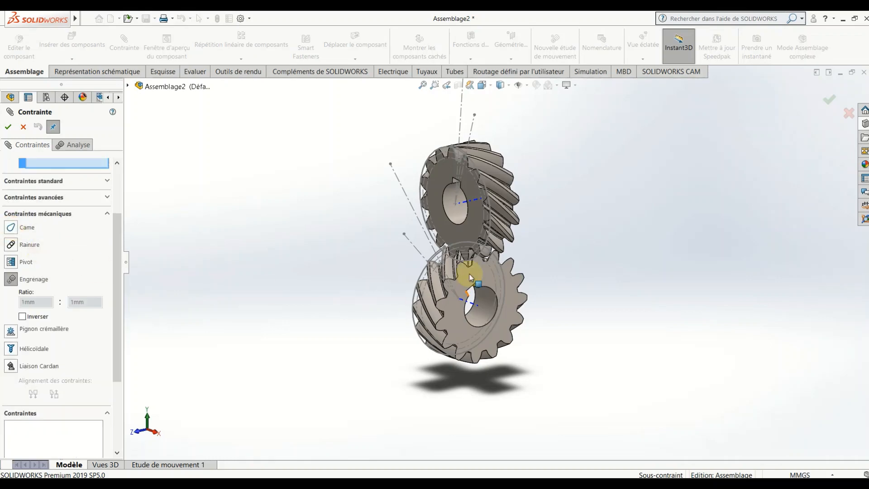
scroll(462, 246, "down", 6)
scroll(475, 298, "down", 2)
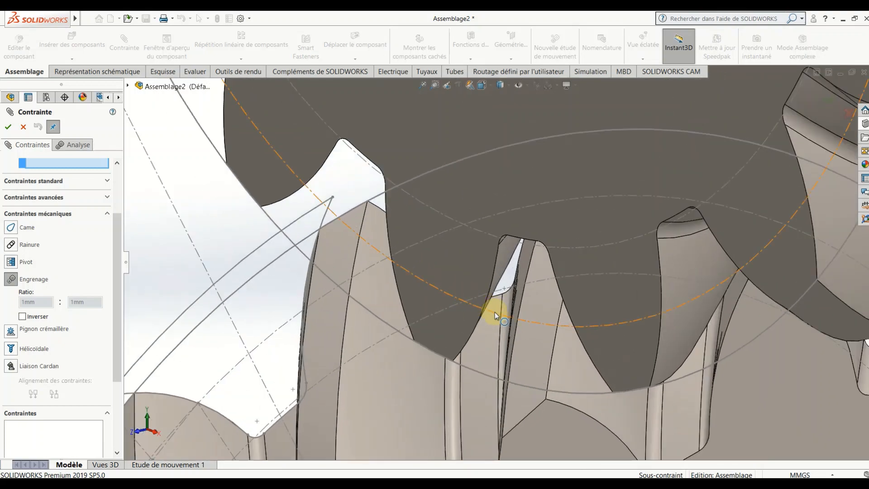
left_click(495, 311)
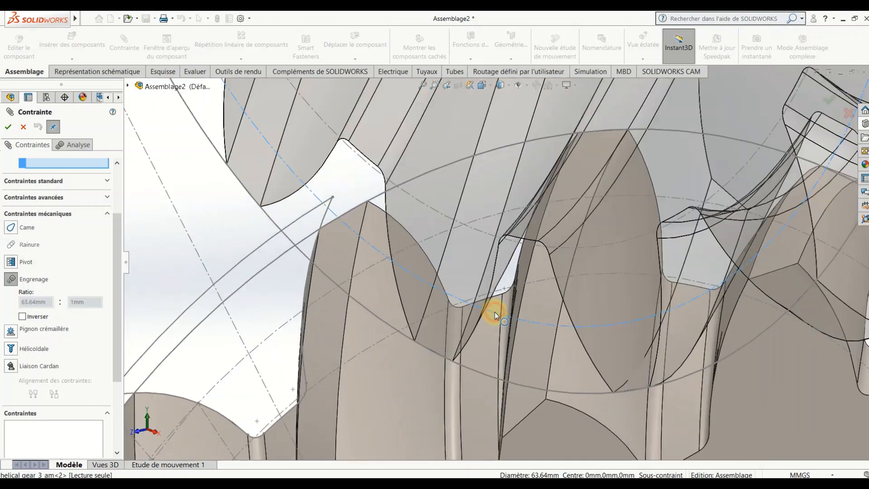
scroll(495, 312, "up", 4)
scroll(520, 304, "down", 4)
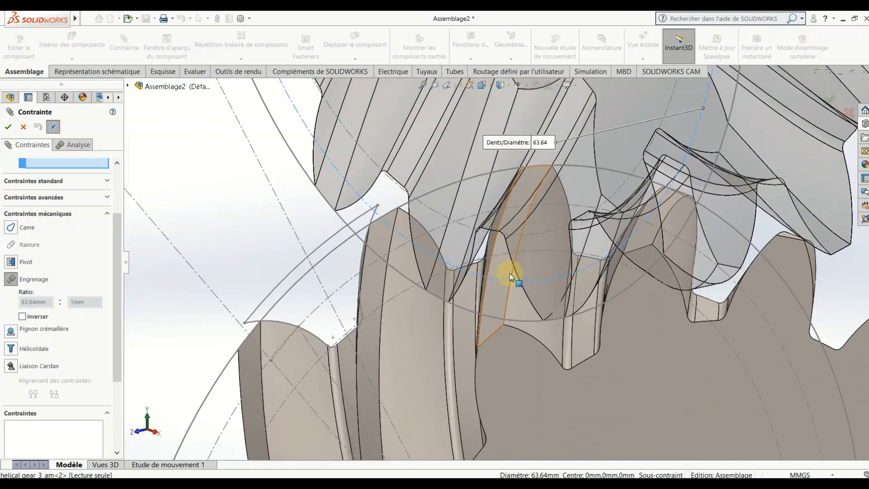
left_click(319, 305)
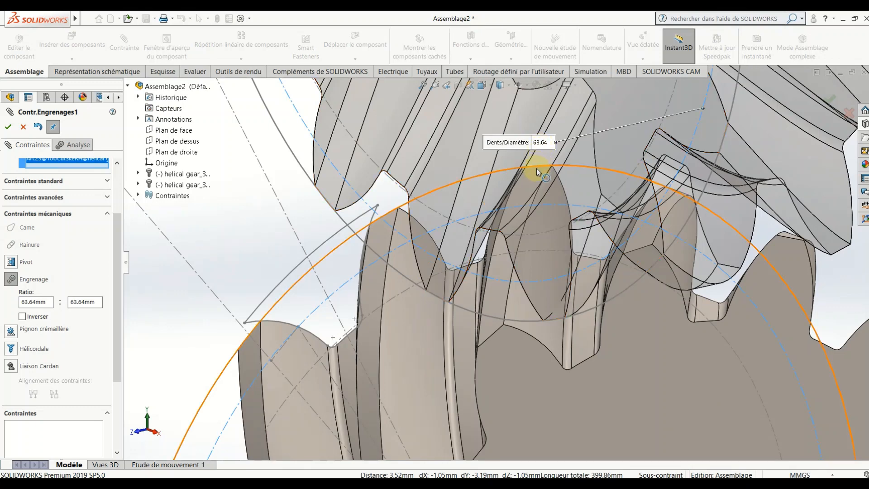
Step: Reverse the gear mate's rotation direction, turn the lower gear to test the meshing, and accept the mate
scroll(558, 185, "up", 5)
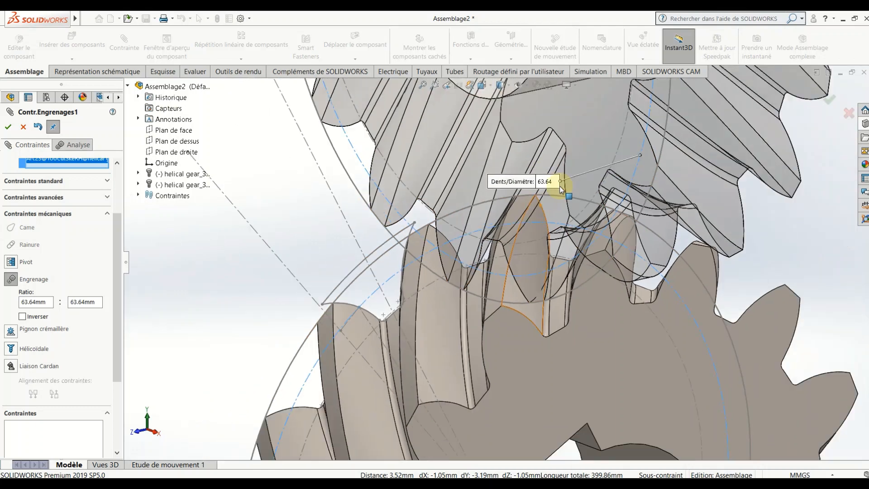
scroll(551, 198, "up", 4)
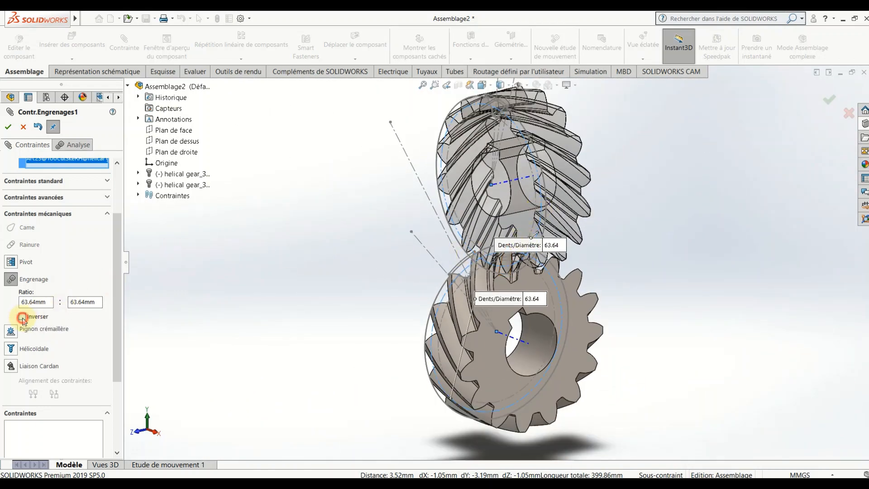
left_click(50, 318)
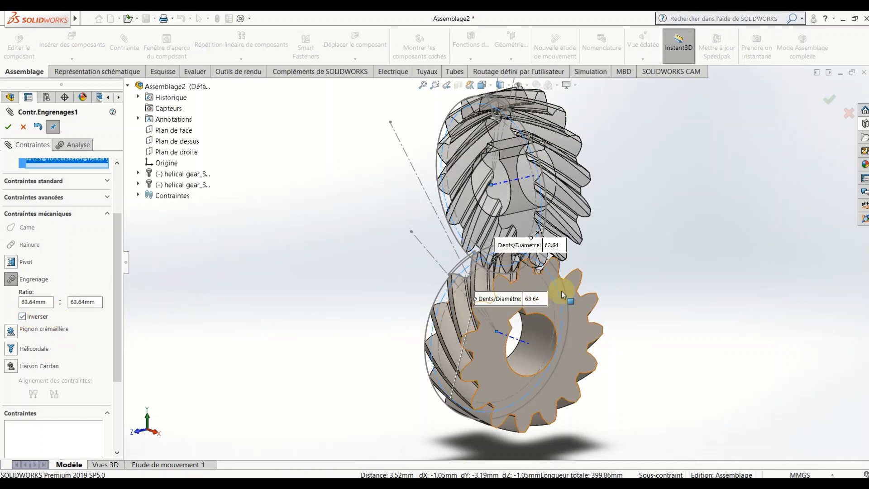
left_click_drag(580, 299, 584, 337)
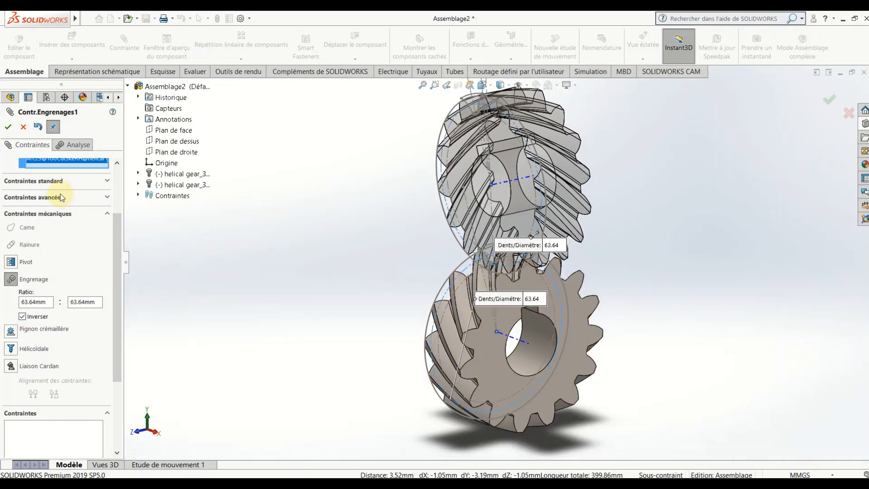
left_click(8, 128)
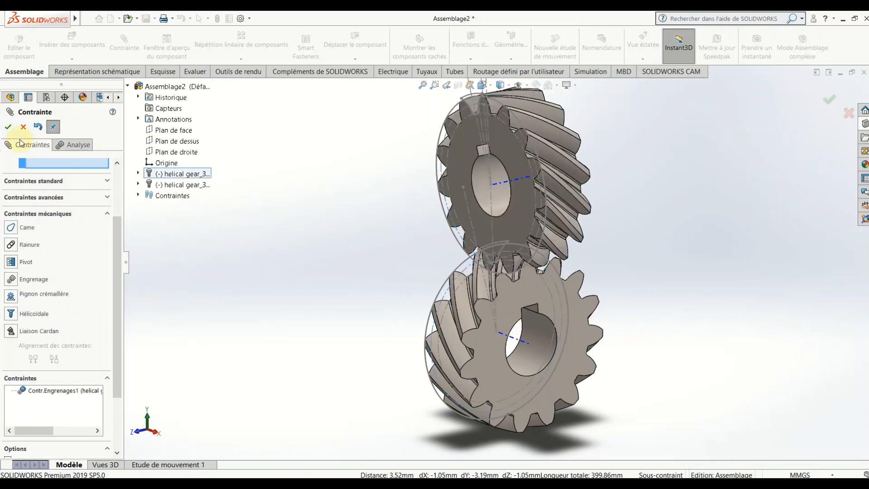
Step: Close the mate command and hide the TooCutSkeRH sketch under the second gear's ToothCutRH feature
left_click(23, 127)
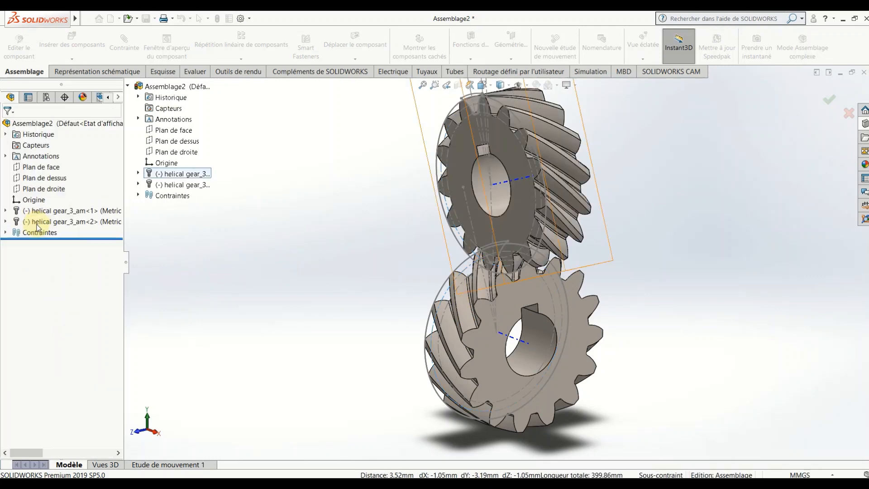
left_click(5, 222)
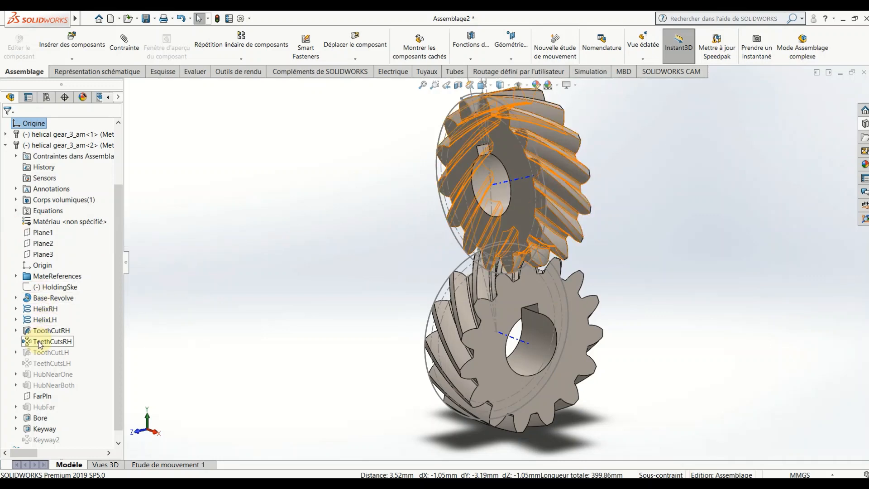
left_click(14, 331)
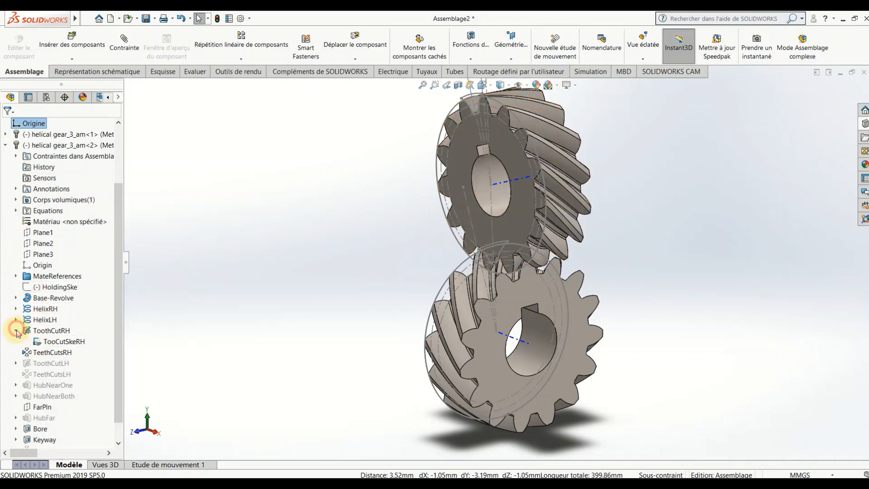
right_click(48, 341)
left_click(59, 332)
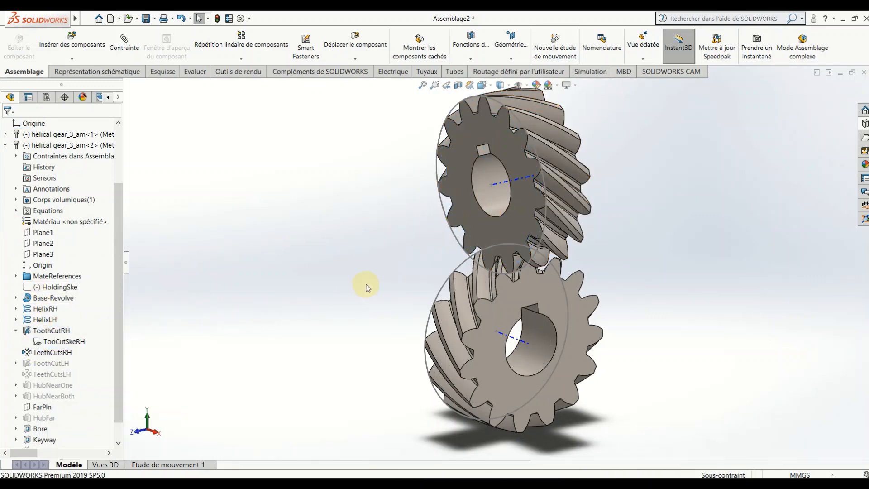
Step: Hide the remaining circle sketches on both gears and collapse the expanded component in the feature tree
right_click(453, 263)
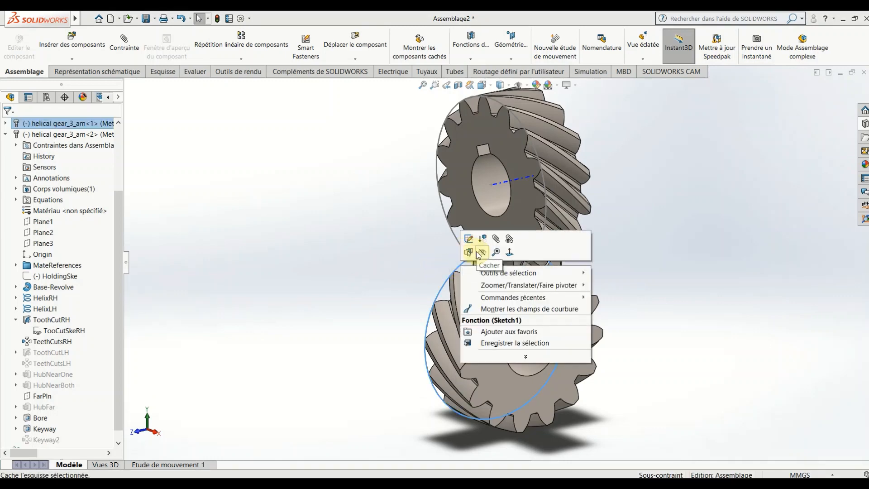
left_click(475, 251)
key("Escape")
left_click(5, 134)
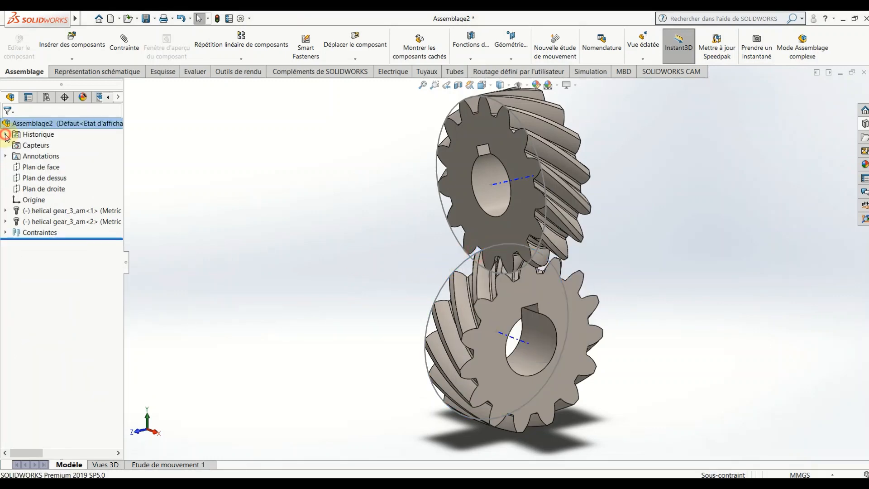
right_click(458, 240)
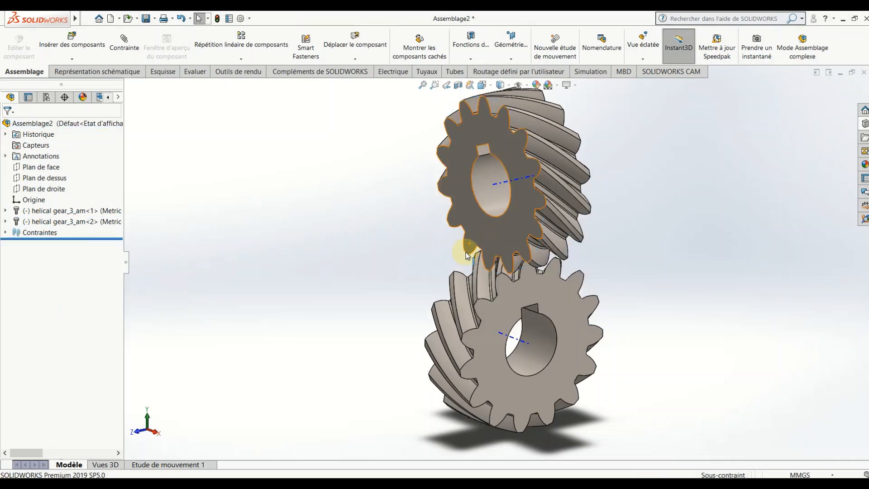
Step: Turn off the display of temporary axes through the gear bores
scroll(500, 265, "up", 4)
scroll(534, 269, "down", 4)
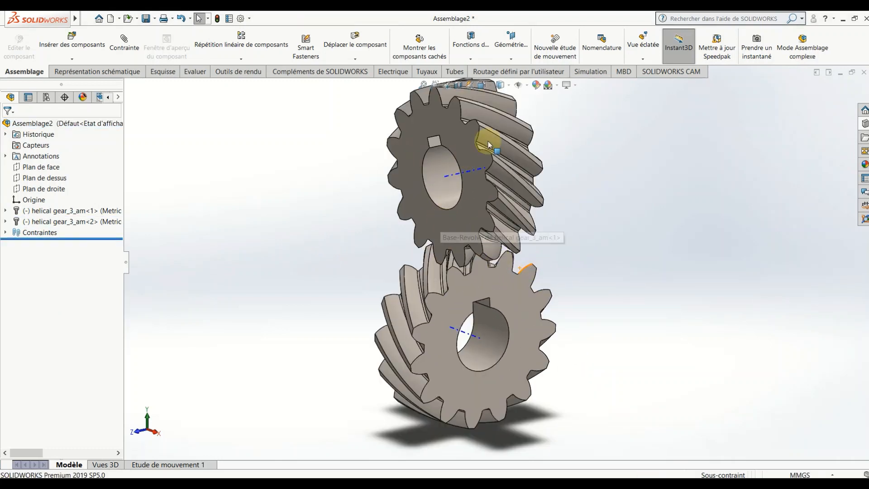
left_click(527, 85)
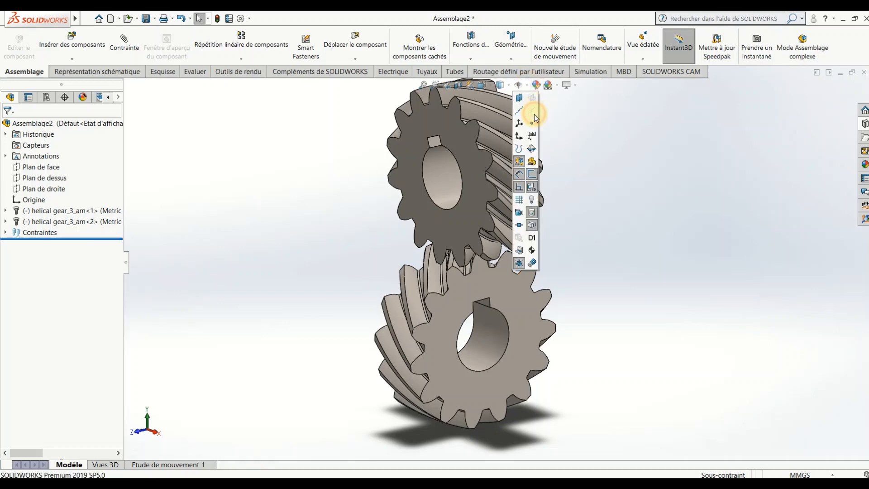
left_click(575, 132)
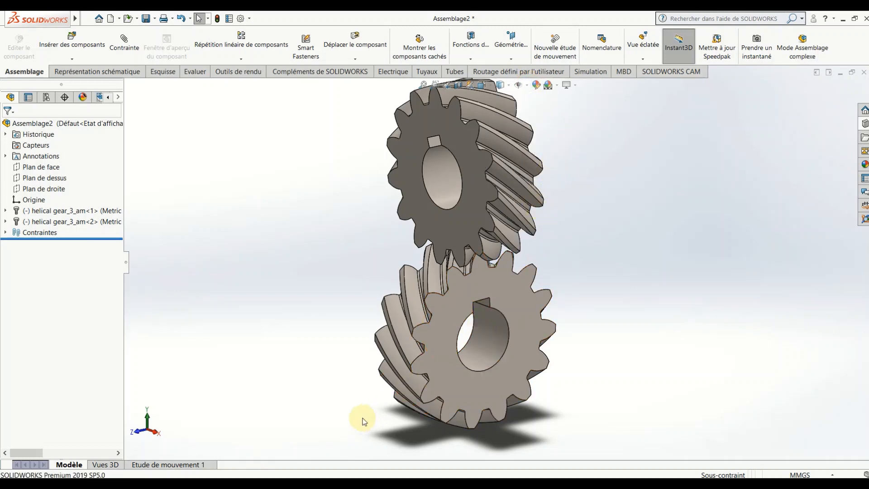
Step: Open Etude de mouvement 1 and accept its properties with the animation at 50 frames per second
left_click(178, 465)
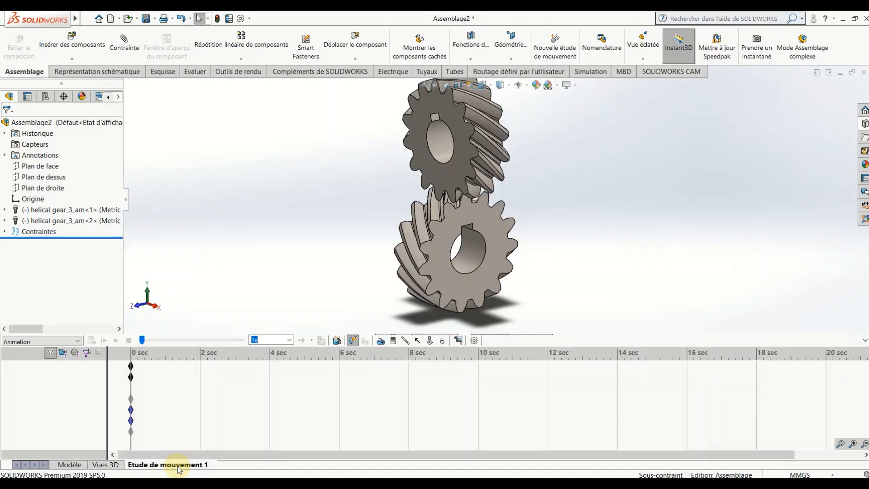
left_click(474, 340)
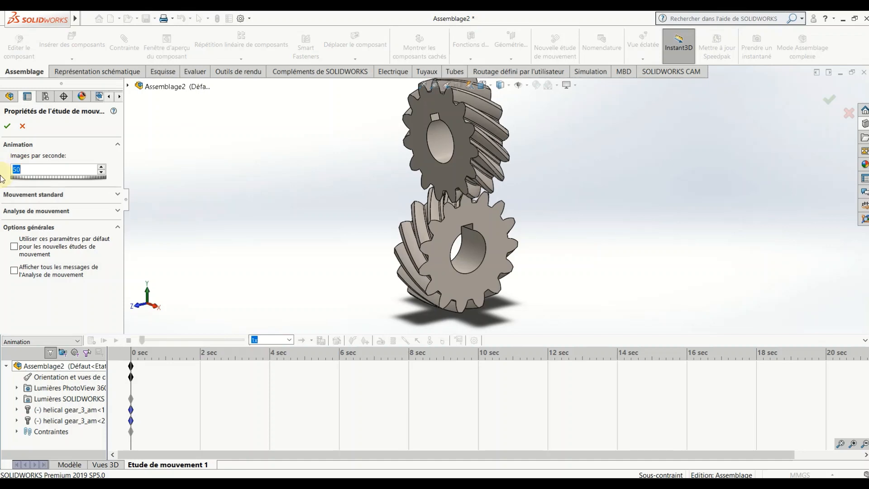
left_click(7, 123)
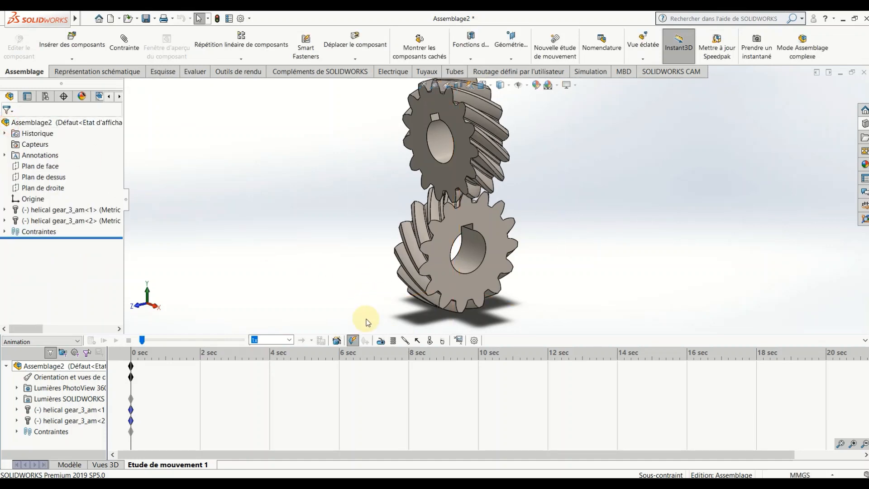
Step: Add a circular motor on the lower gear's bore face with a constant speed of 10 RPM
left_click(381, 341)
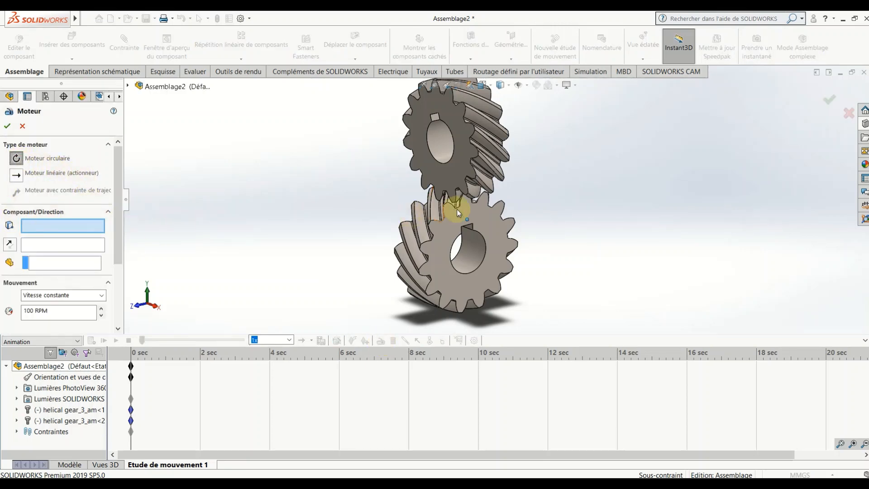
left_click(473, 250)
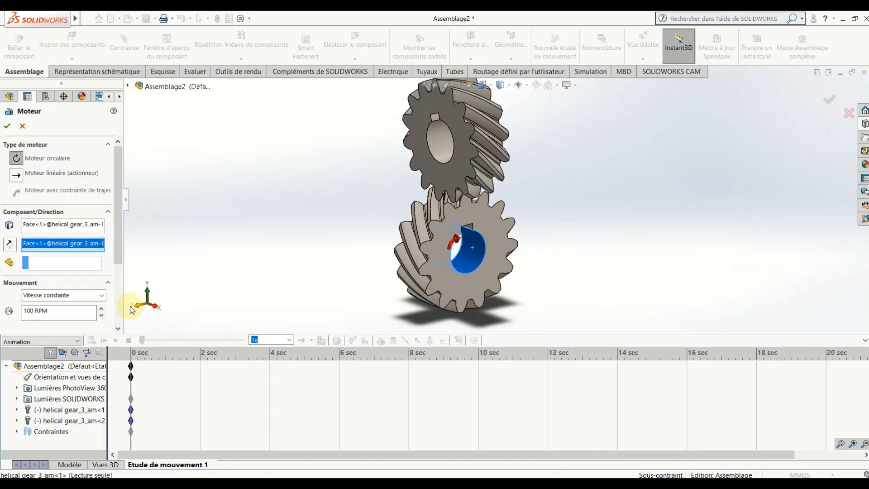
scroll(118, 244, "down", 2)
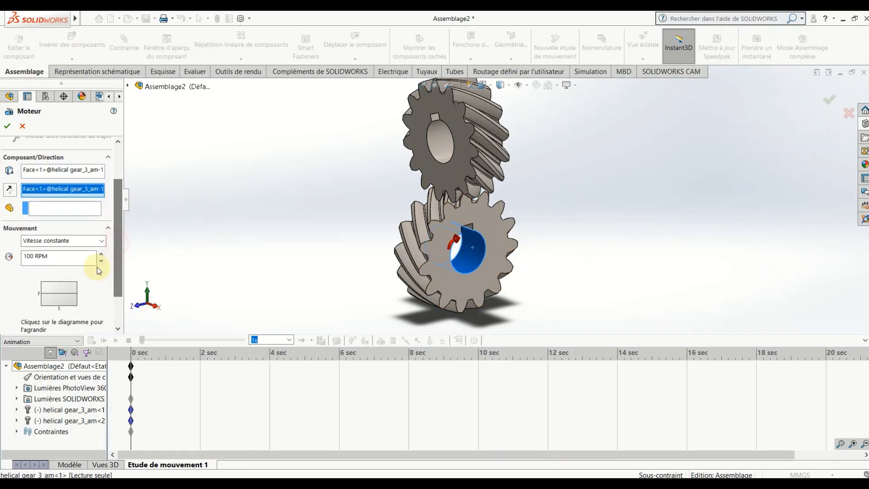
left_click(34, 256)
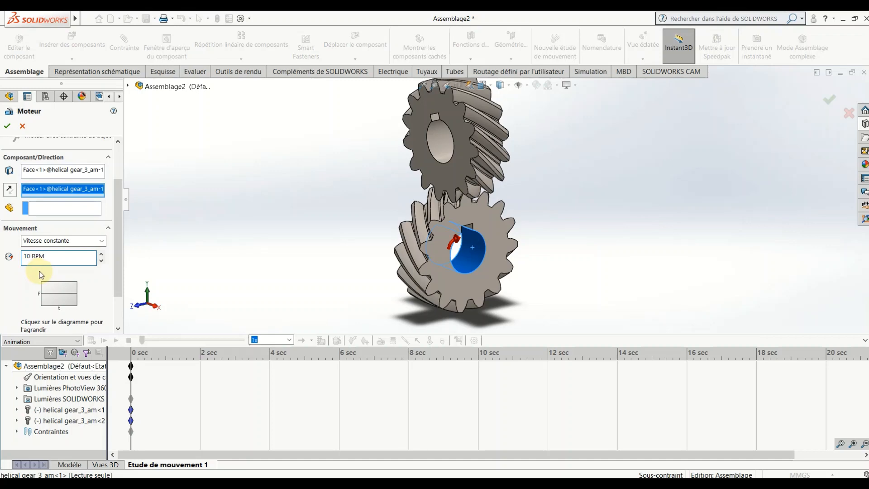
left_click(8, 128)
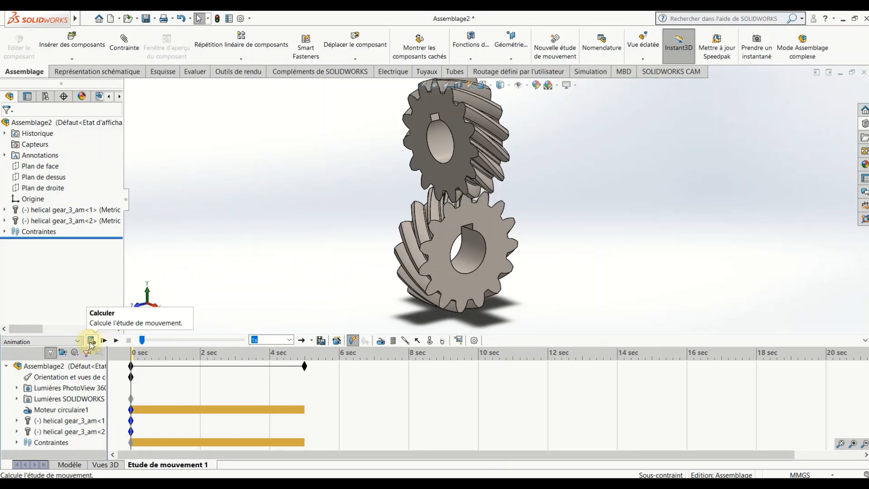
Step: Calculate the motion study and play the animation back to check the gears turning together
left_click(90, 341)
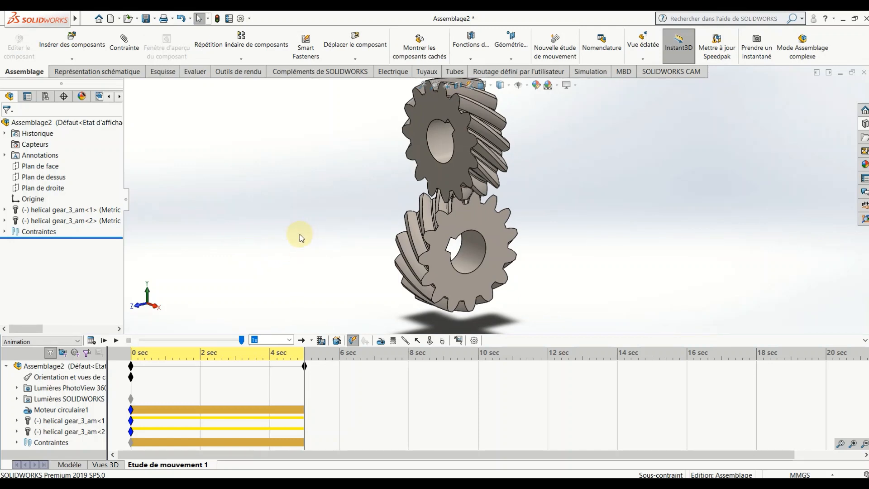
left_click(116, 341)
middle_click_drag(352, 258, 484, 233)
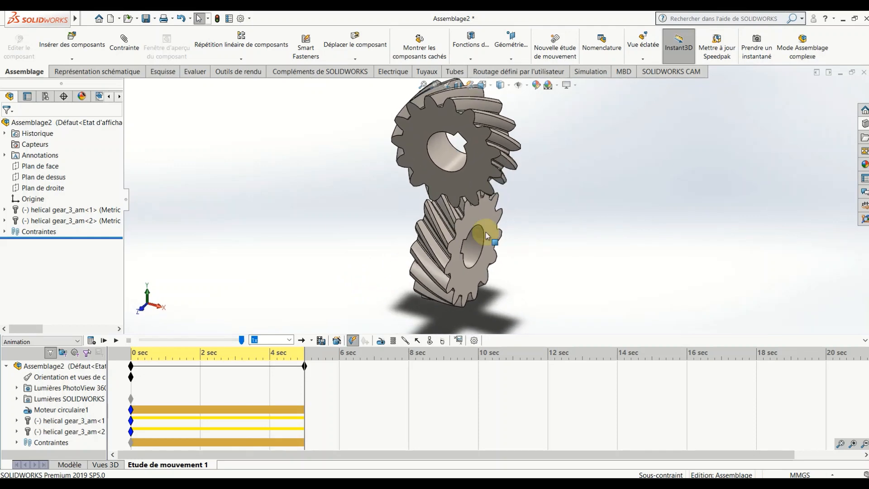
scroll(519, 212, "down", 5)
scroll(502, 212, "up", 5)
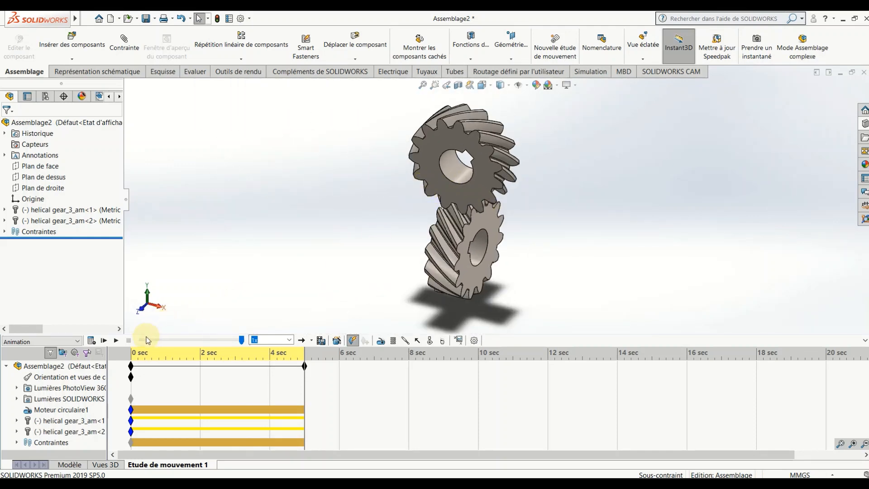
Step: Return to the model and apply a medium grey from the standard palette to the whole assembly Assemblage2 as its appearance
left_click(69, 464)
scroll(567, 289, "up", 3)
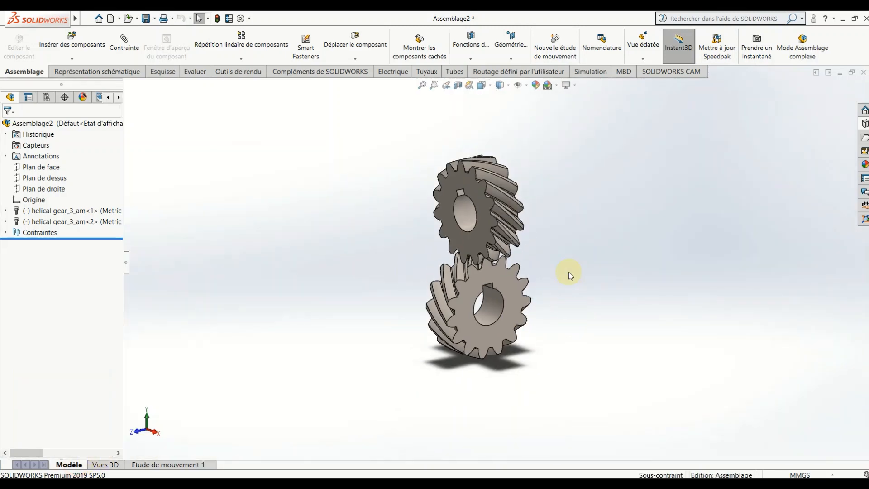
scroll(550, 253, "down", 3)
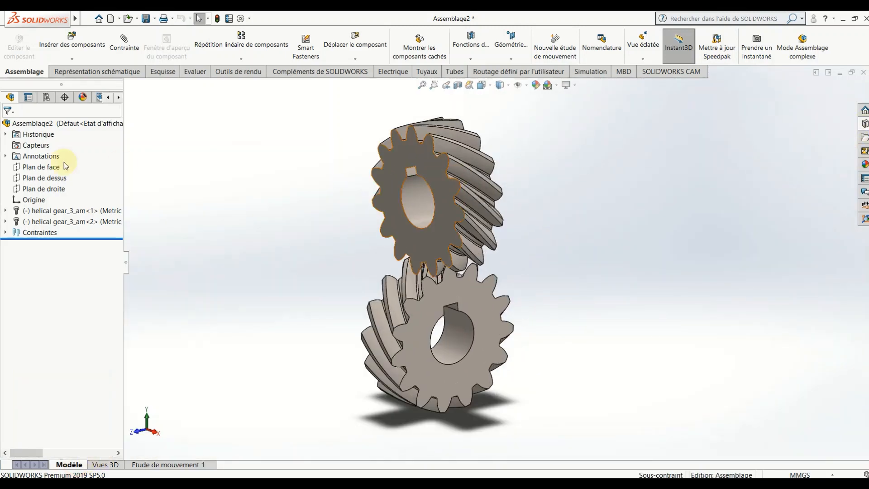
right_click(65, 125)
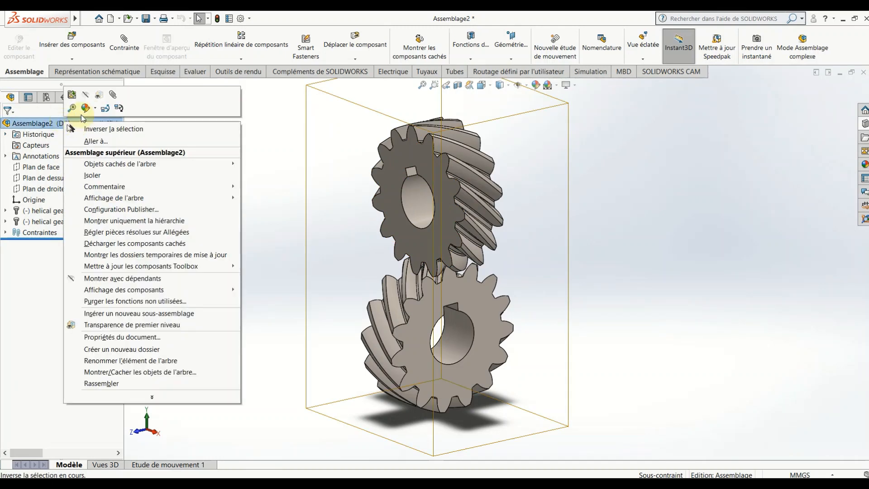
left_click(95, 109)
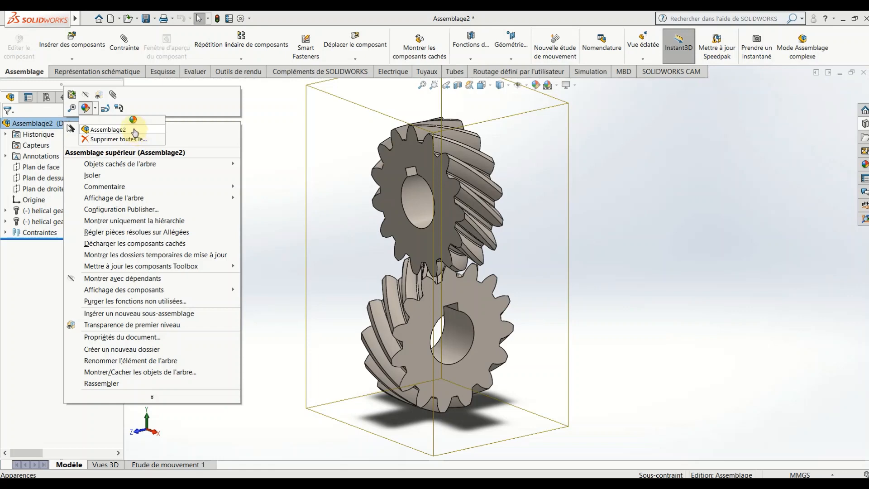
left_click(109, 130)
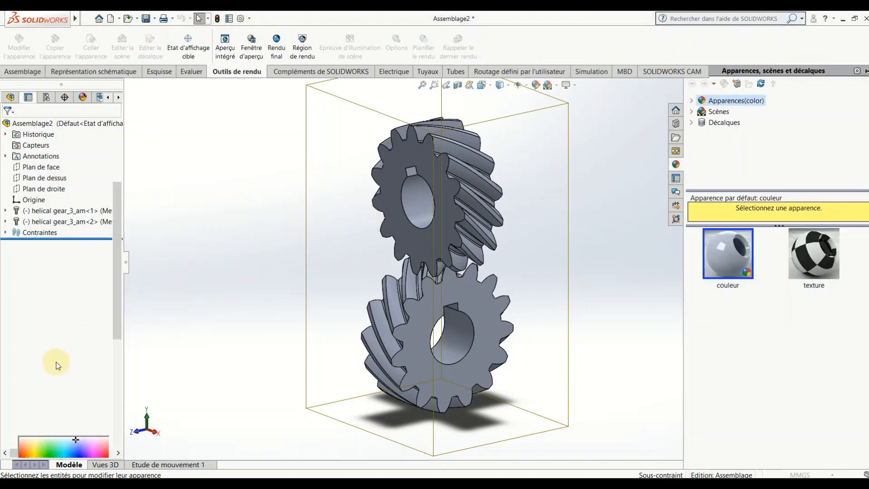
left_click(84, 385)
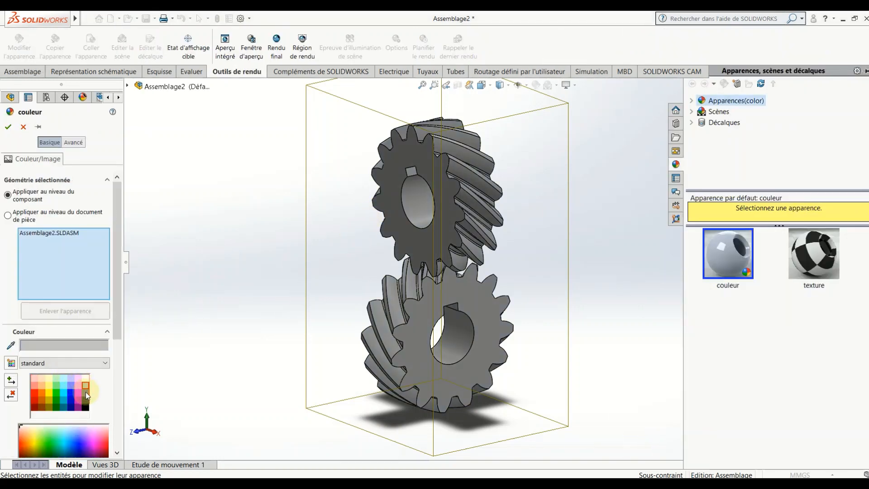
left_click(85, 391)
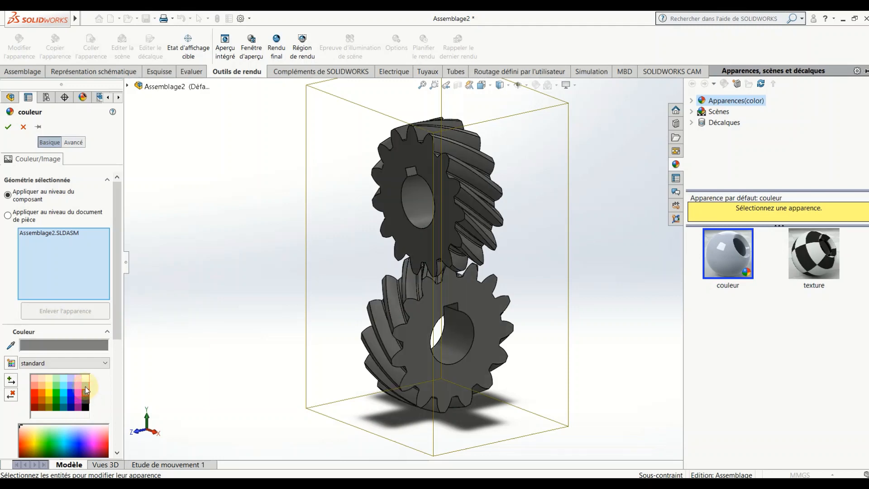
left_click(86, 385)
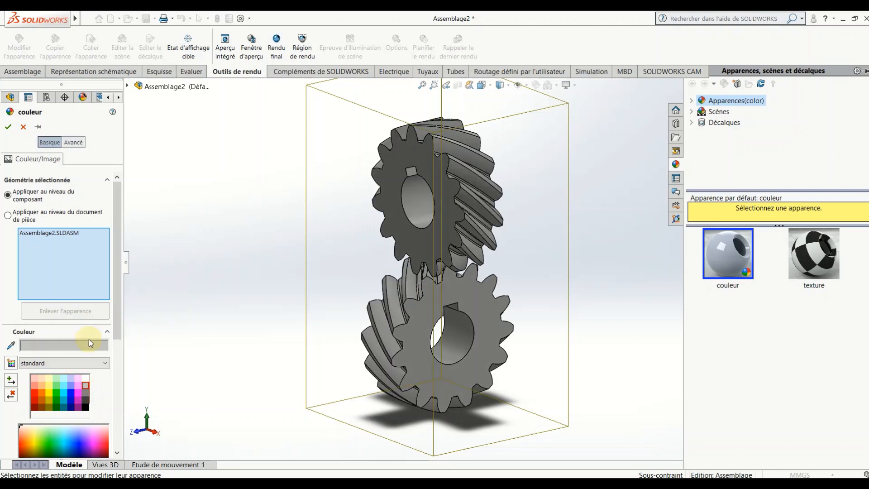
left_click(10, 127)
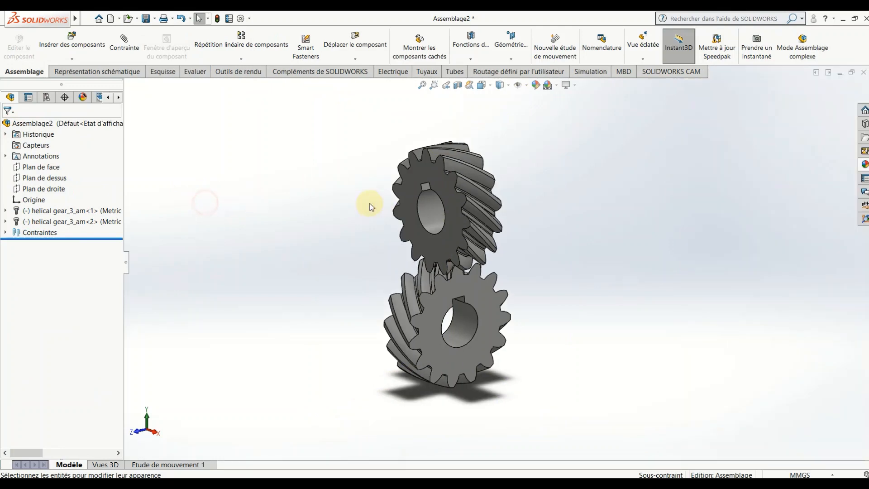
Step: Replay the Etude de mouvement 1 animation and examine the meshing of the recoloured gears from different angles
left_click(173, 461)
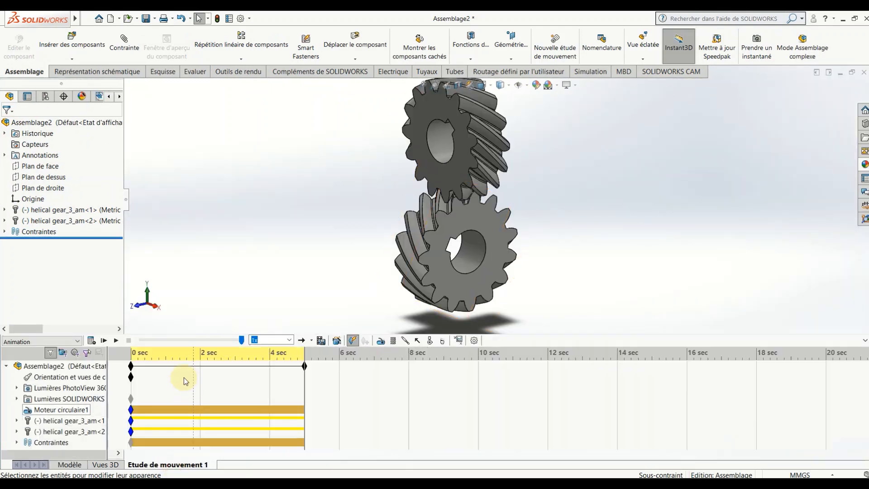
left_click(116, 341)
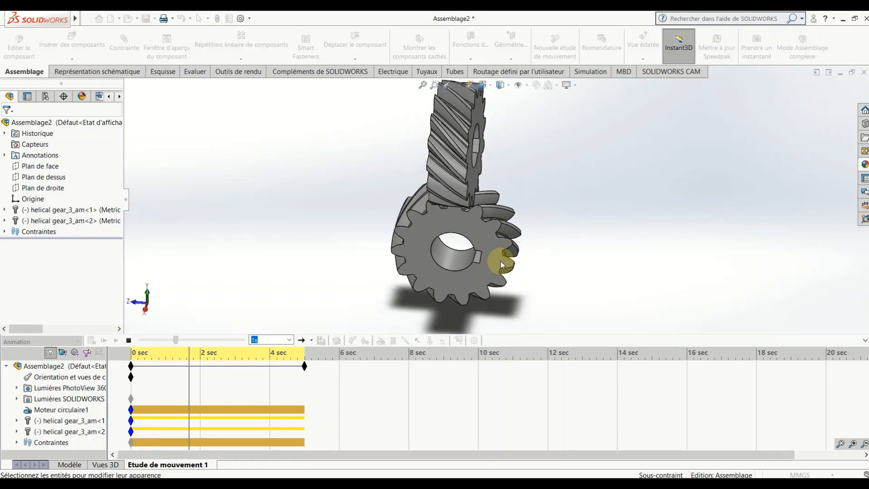
middle_click_drag(558, 223, 624, 190)
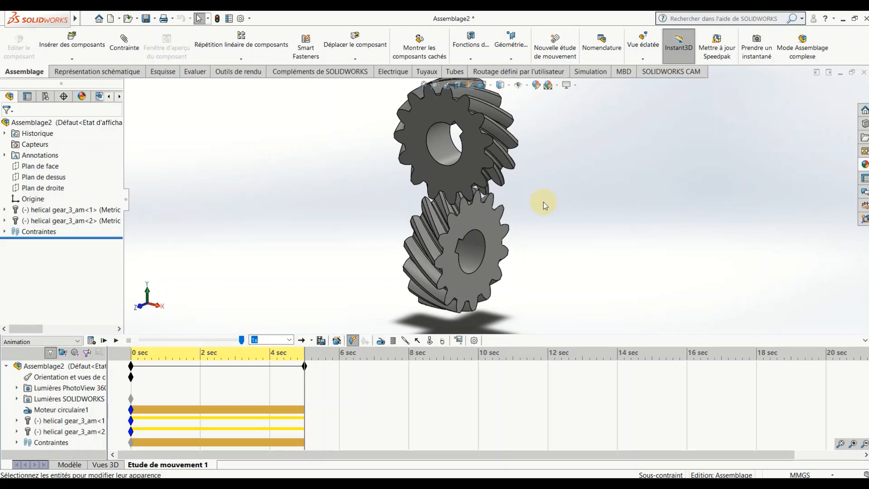
middle_click_drag(498, 229, 481, 249)
scroll(465, 187, "down", 4)
scroll(469, 202, "up", 4)
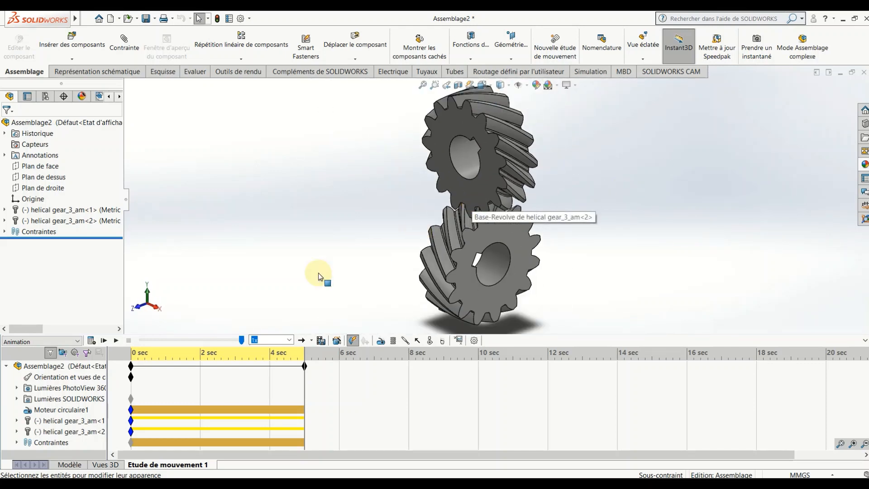
left_click(115, 341)
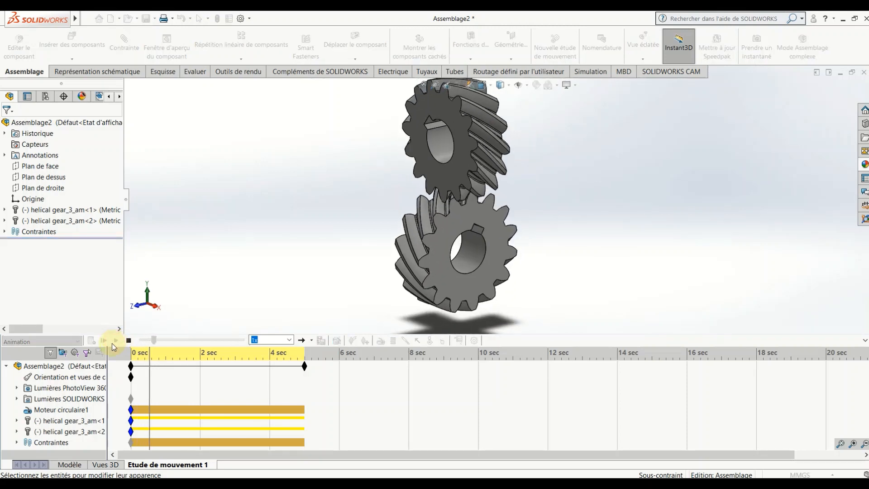